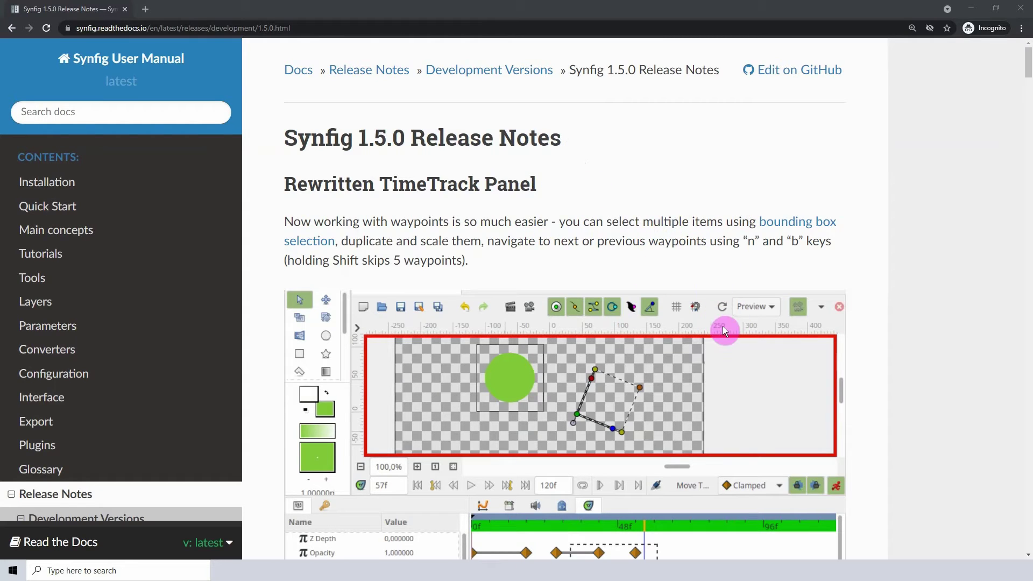
- Scroll the Synfig 1.5.0 release notes down to the 'Scale to fit canvas' import screenshot
{"action": "scroll", "coordinate": [763, 321], "scroll_direction": "down", "scroll_amount": 15}
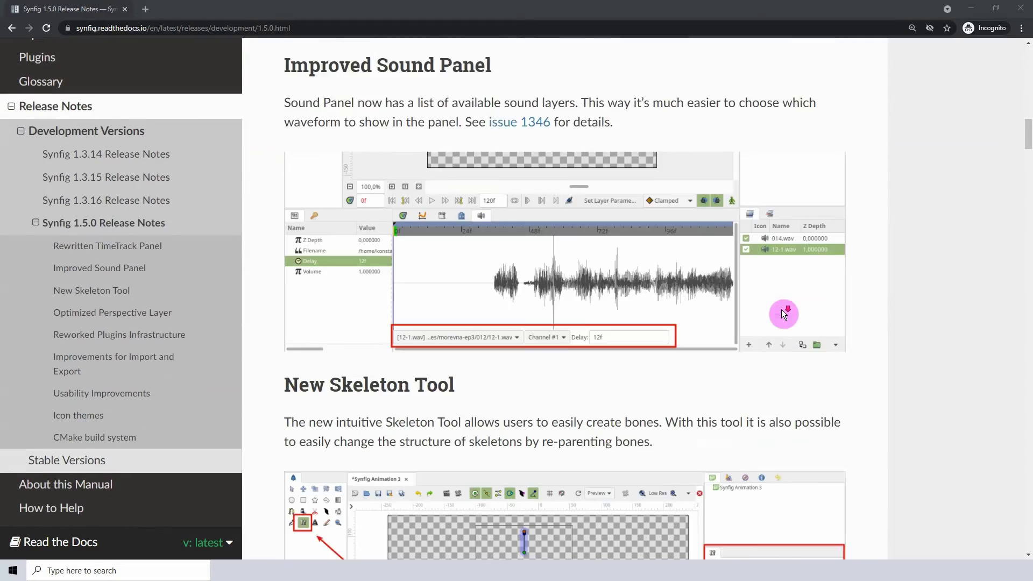
{"action": "scroll", "coordinate": [781, 310], "scroll_direction": "down", "scroll_amount": 20}
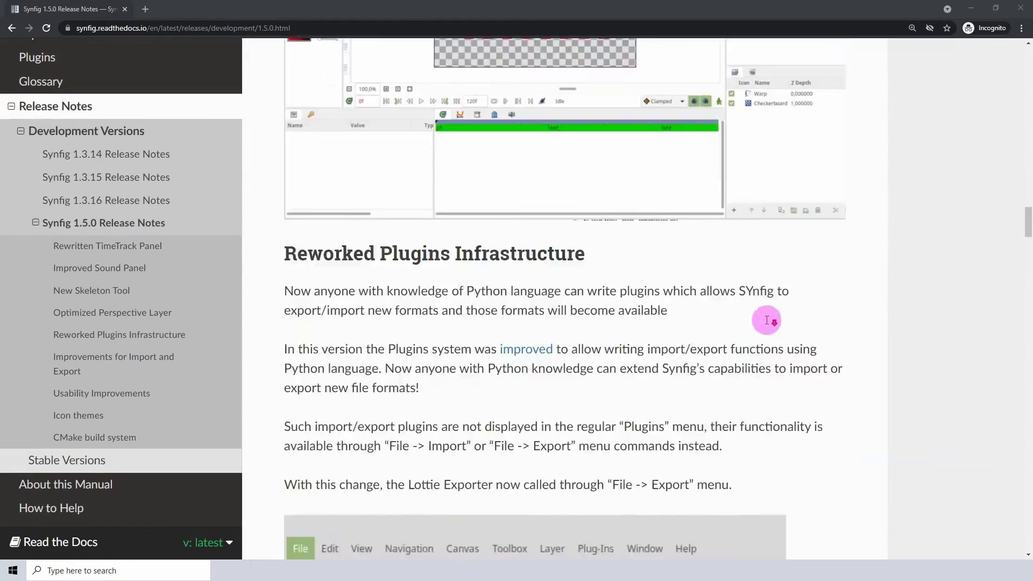
{"action": "scroll", "coordinate": [766, 321], "scroll_direction": "down", "scroll_amount": 6}
{"action": "scroll", "coordinate": [602, 207], "scroll_direction": "down", "scroll_amount": 12}
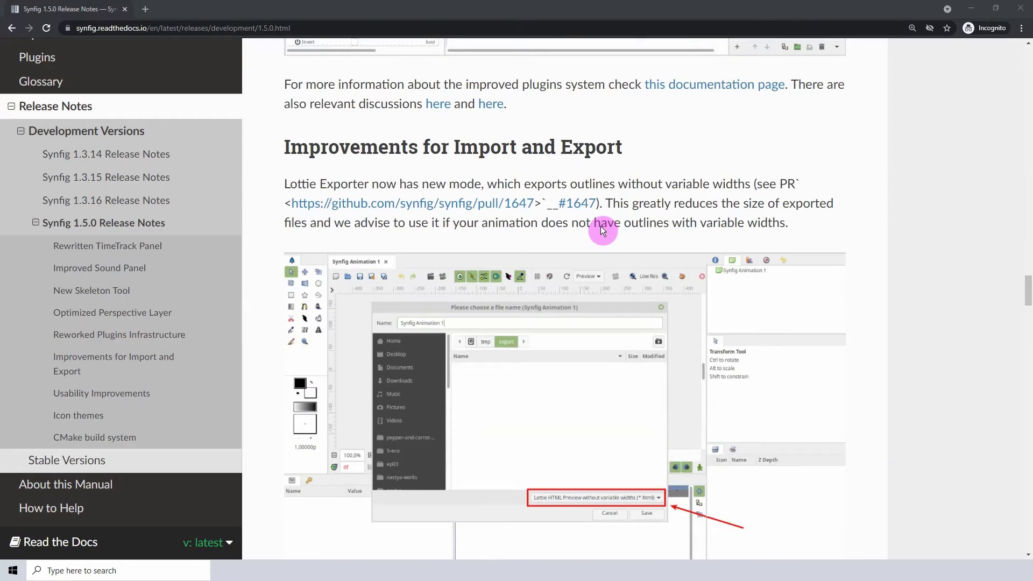
{"action": "scroll", "coordinate": [601, 226], "scroll_direction": "down", "scroll_amount": 7}
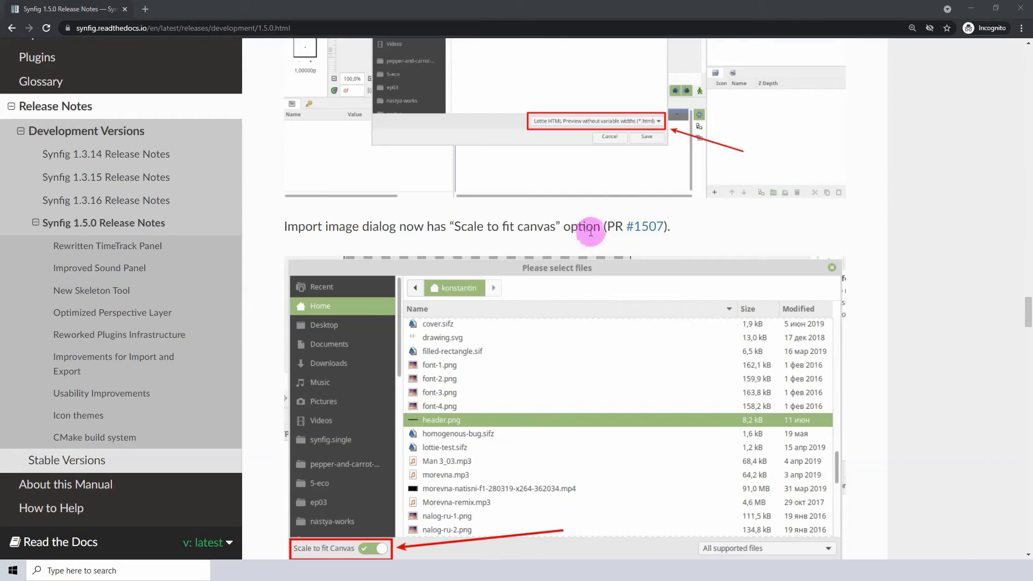
{"action": "scroll", "coordinate": [591, 232], "scroll_direction": "down", "scroll_amount": 1}
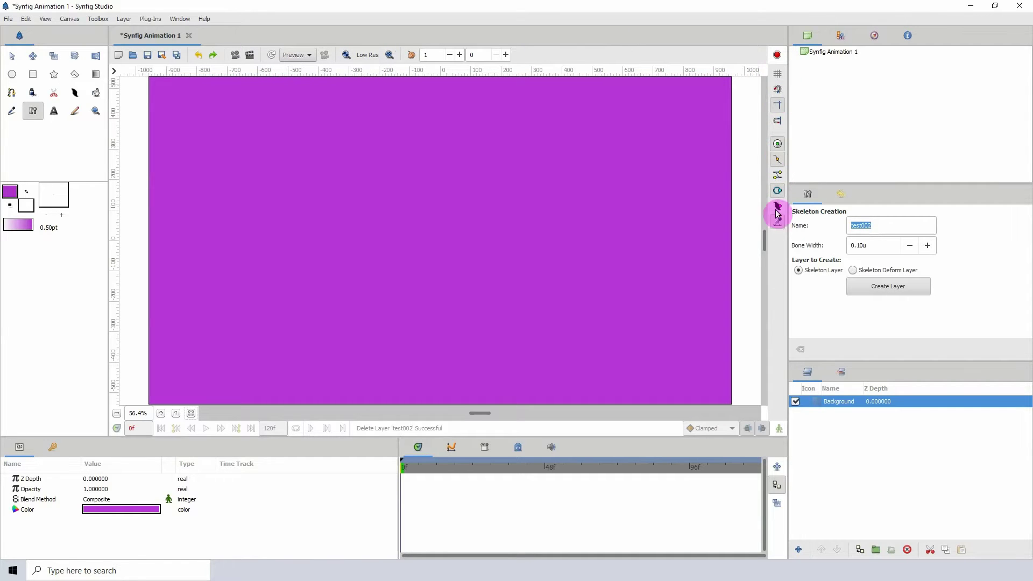
- Shift the splitter so the canvas is slightly wider and the right-hand panels narrower
{"action": "mouse_move", "coordinate": [792, 149]}
{"action": "left_mouse_down"}
{"action": "mouse_move", "coordinate": [772, 147]}
{"action": "mouse_move", "coordinate": [784, 149]}
{"action": "left_mouse_up"}
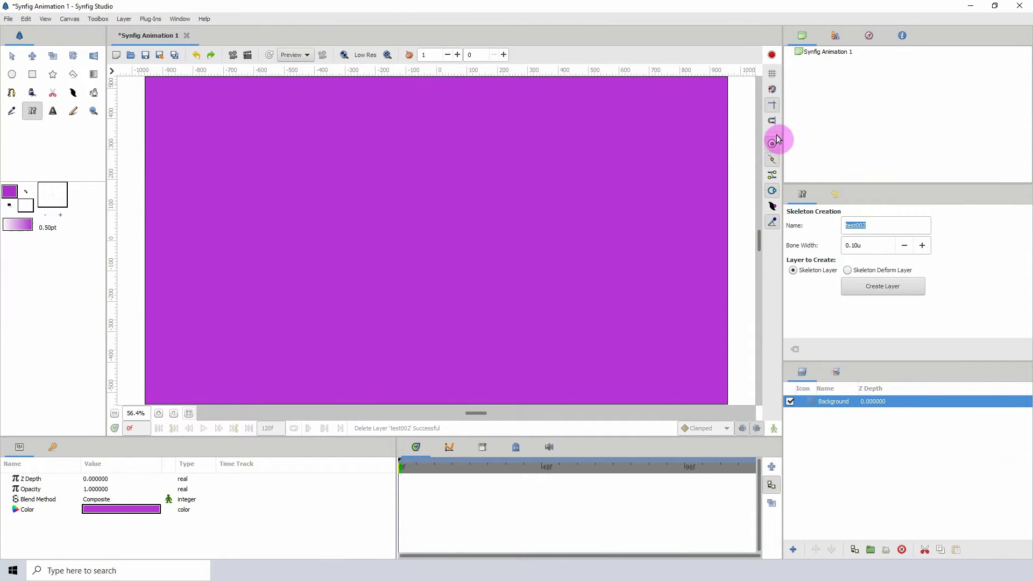
{"action": "left_click_drag", "start_coordinate": [785, 122], "coordinate": [789, 127]}
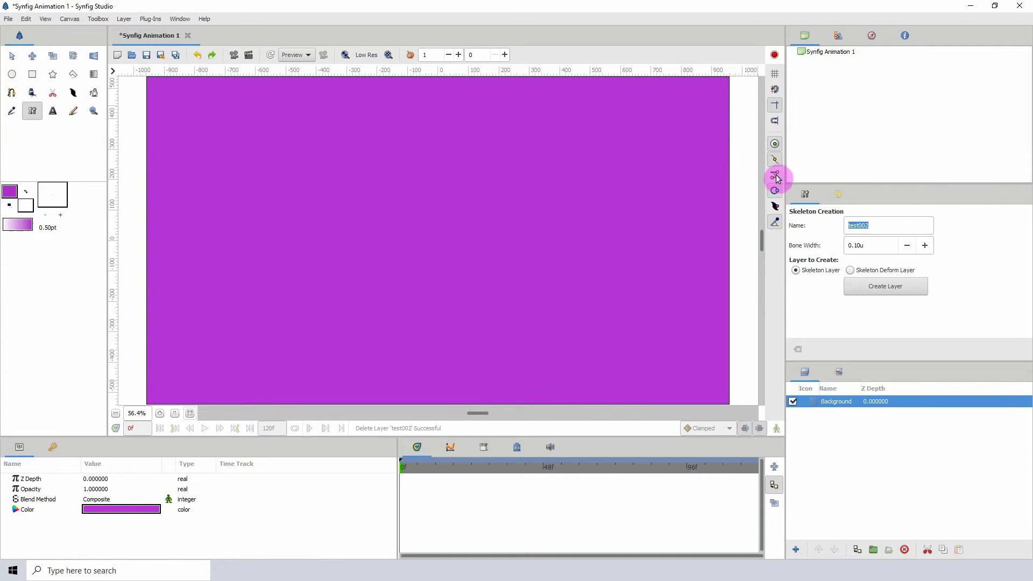
{"action": "left_click_drag", "start_coordinate": [786, 173], "coordinate": [791, 180]}
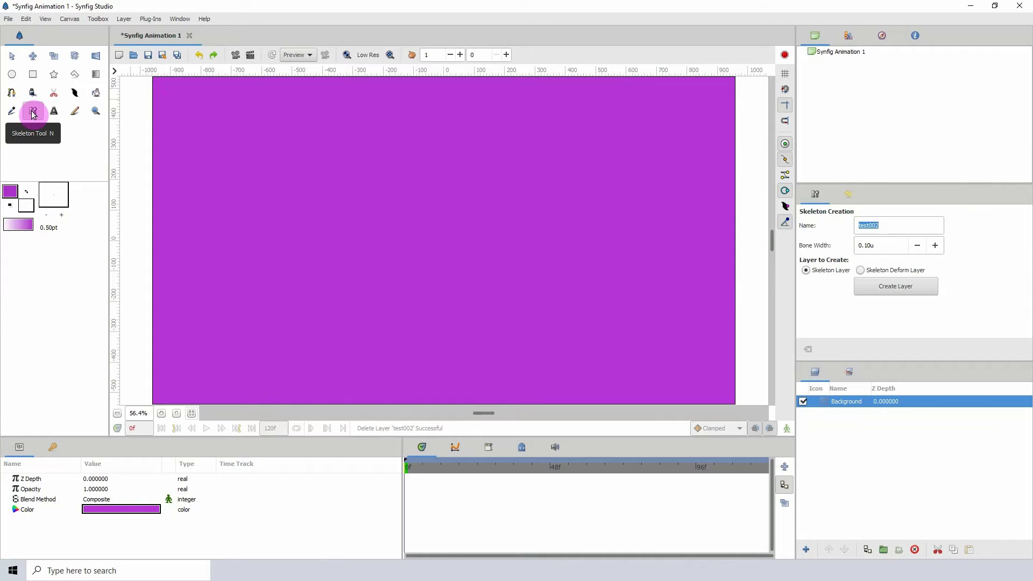
{"action": "left_click", "coordinate": [124, 18]}
{"action": "mouse_move", "coordinate": [135, 34]}
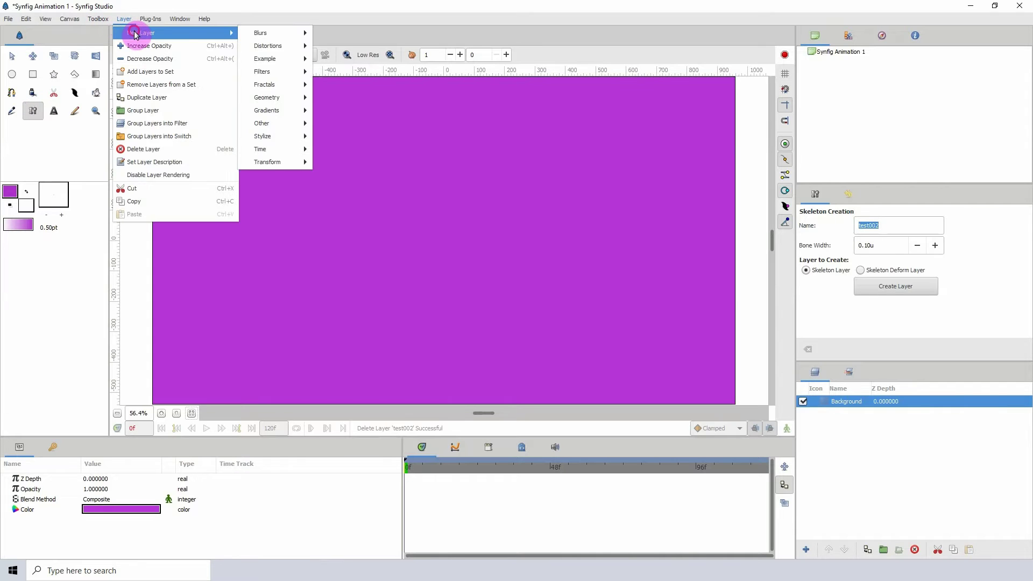
{"action": "mouse_move", "coordinate": [277, 125]}
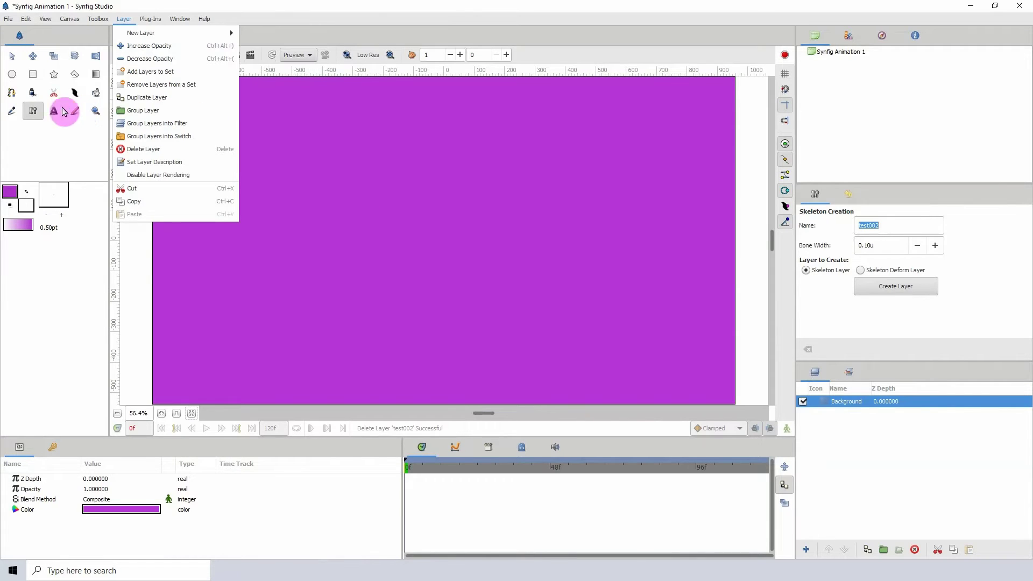
{"action": "left_click", "coordinate": [33, 114]}
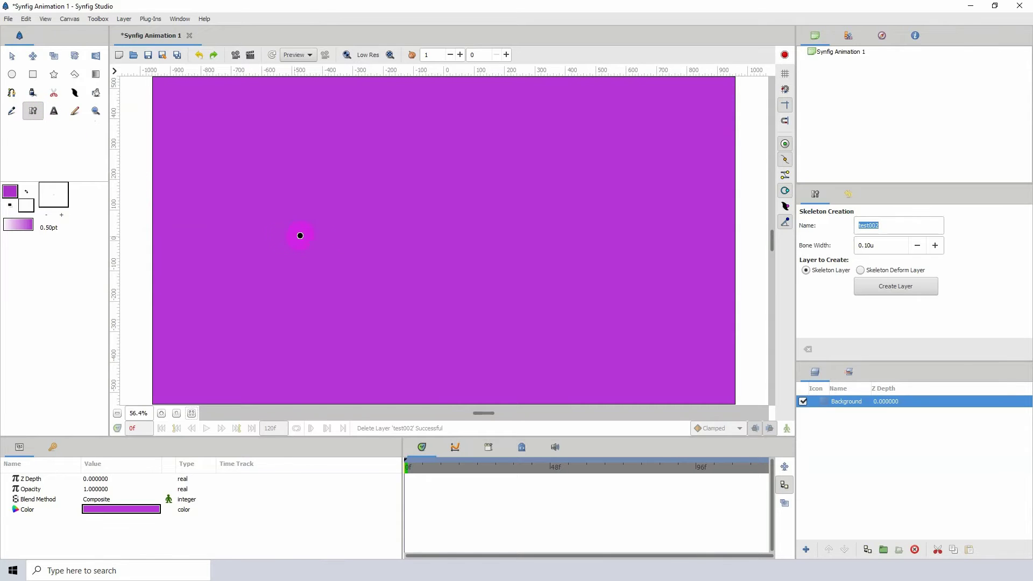
{"action": "left_click", "coordinate": [881, 226]}
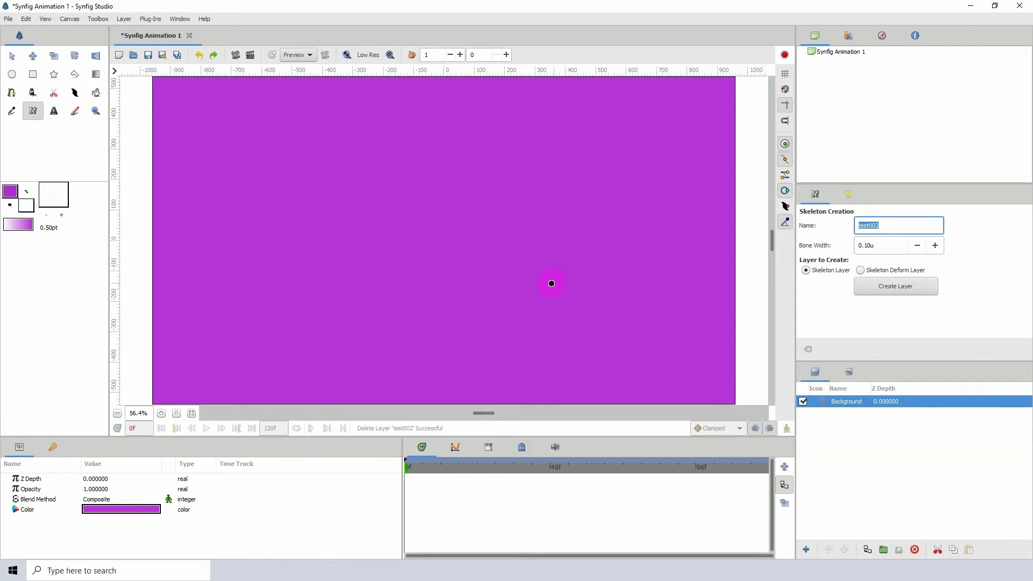
- Create the test002 skeleton layer with a root bone and an upright child bone, zoom back to 56.4%
{"action": "left_click", "coordinate": [364, 263]}
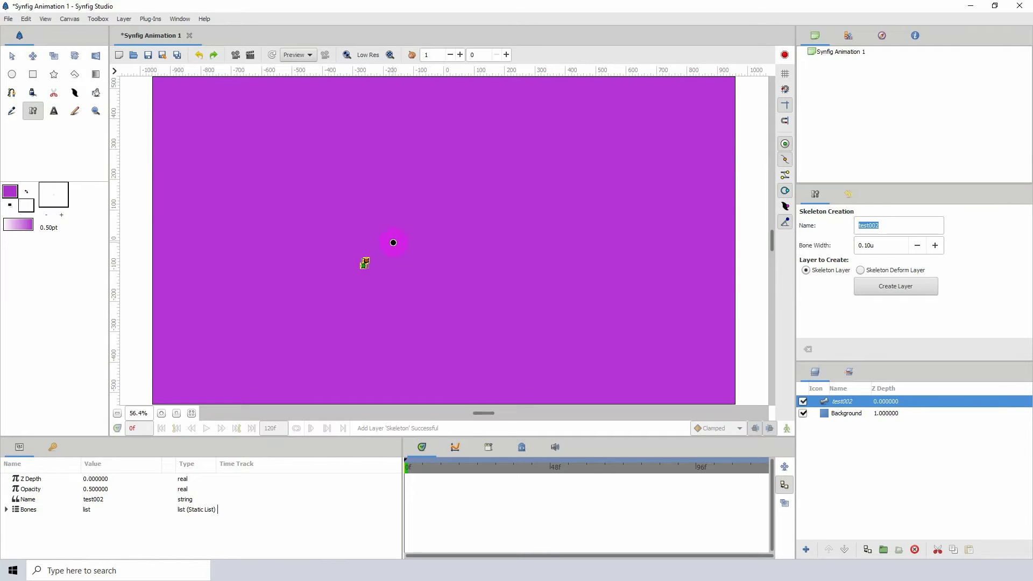
{"action": "left_click_drag", "start_coordinate": [393, 243], "coordinate": [392, 155]}
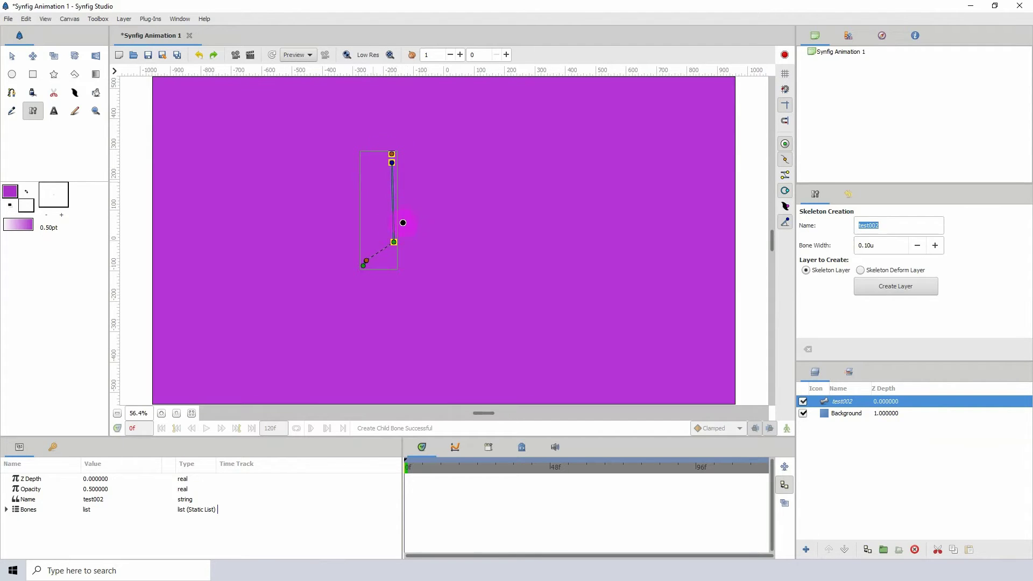
{"action": "left_click", "coordinate": [161, 413]}
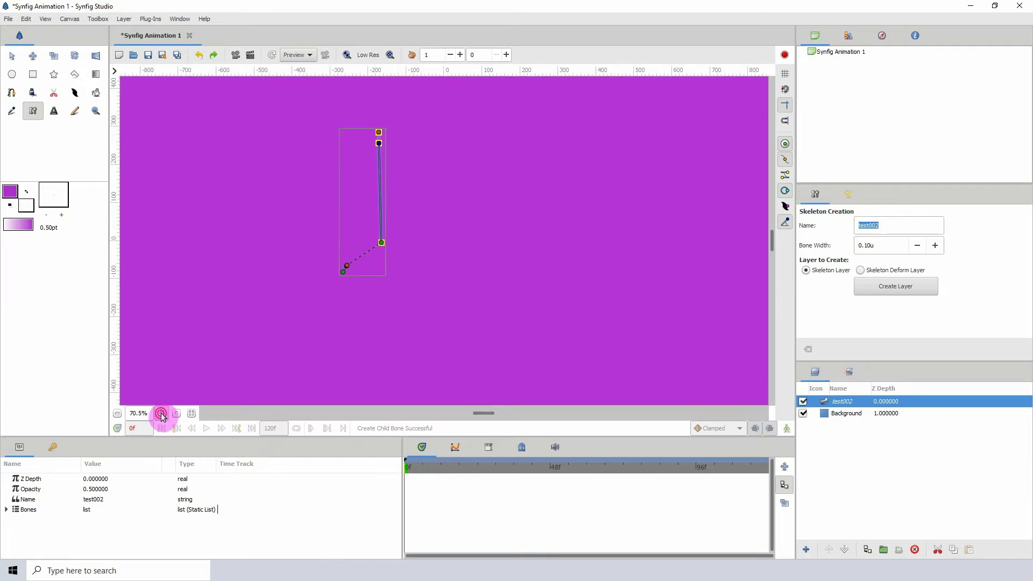
{"action": "left_click", "coordinate": [160, 413]}
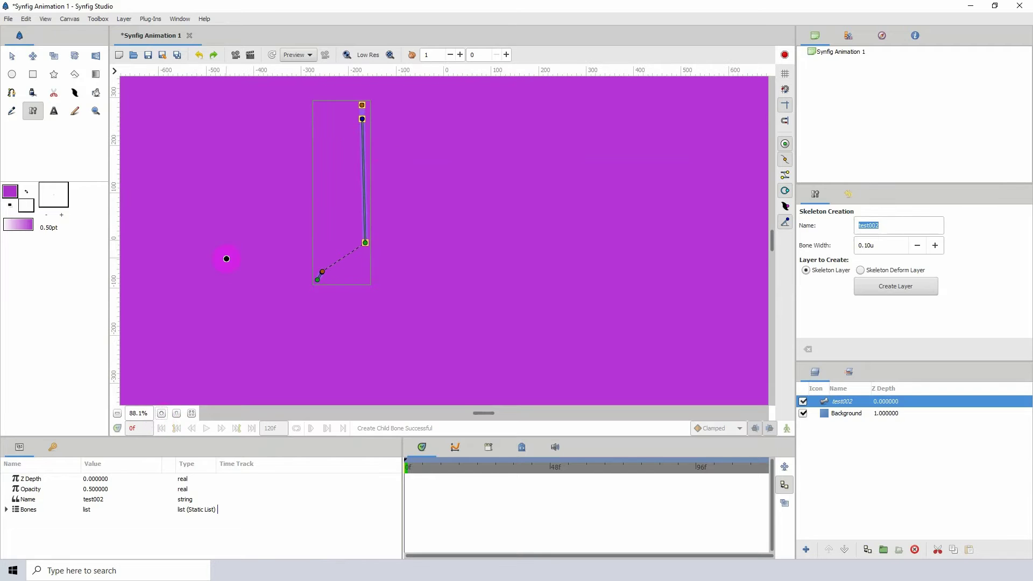
{"action": "left_click", "coordinate": [118, 413]}
{"action": "left_click", "coordinate": [117, 413]}
{"action": "left_click", "coordinate": [117, 413]}
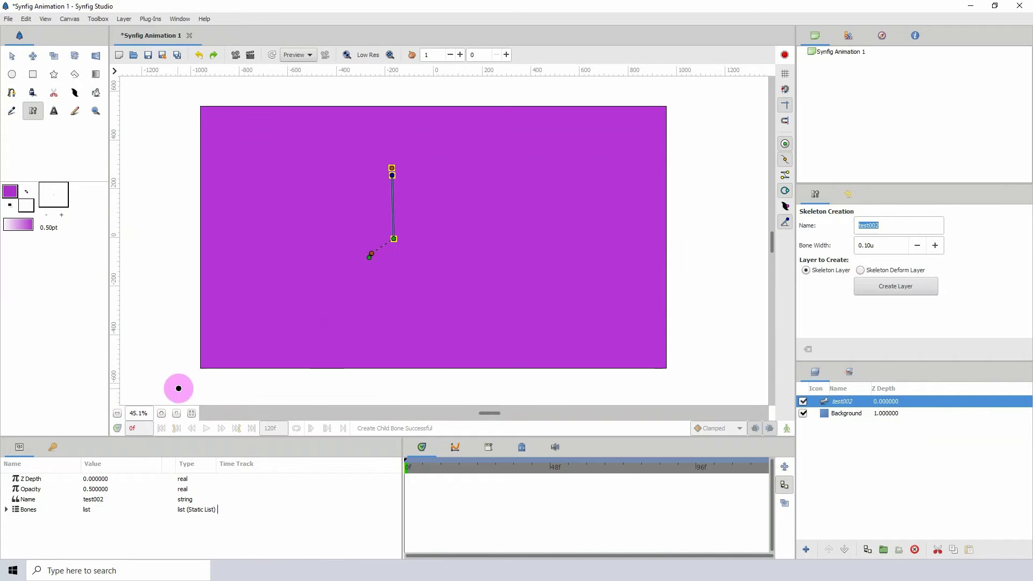
{"action": "left_click", "coordinate": [161, 413]}
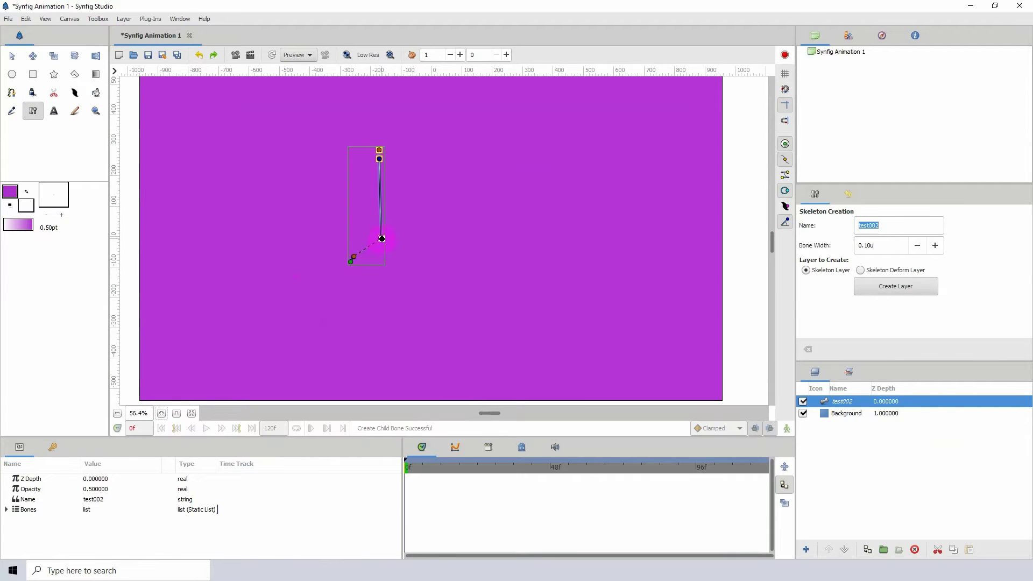
- Reposition the bone origins, shifting the child bone right and the root bone down-right
{"action": "left_click_drag", "start_coordinate": [382, 239], "coordinate": [418, 235]}
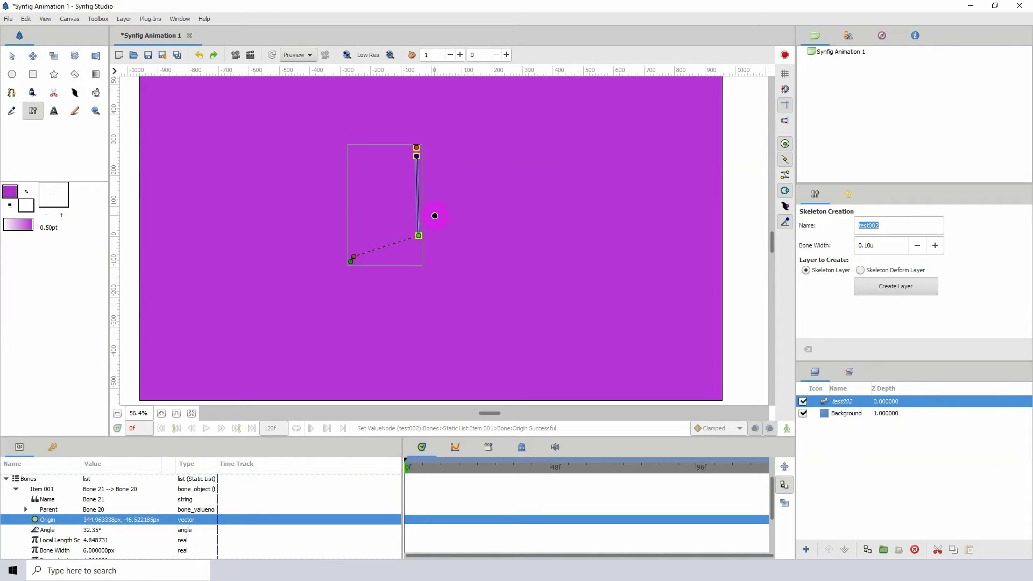
{"action": "left_click_drag", "start_coordinate": [419, 235], "coordinate": [410, 239]}
{"action": "left_click_drag", "start_coordinate": [350, 263], "coordinate": [369, 295]}
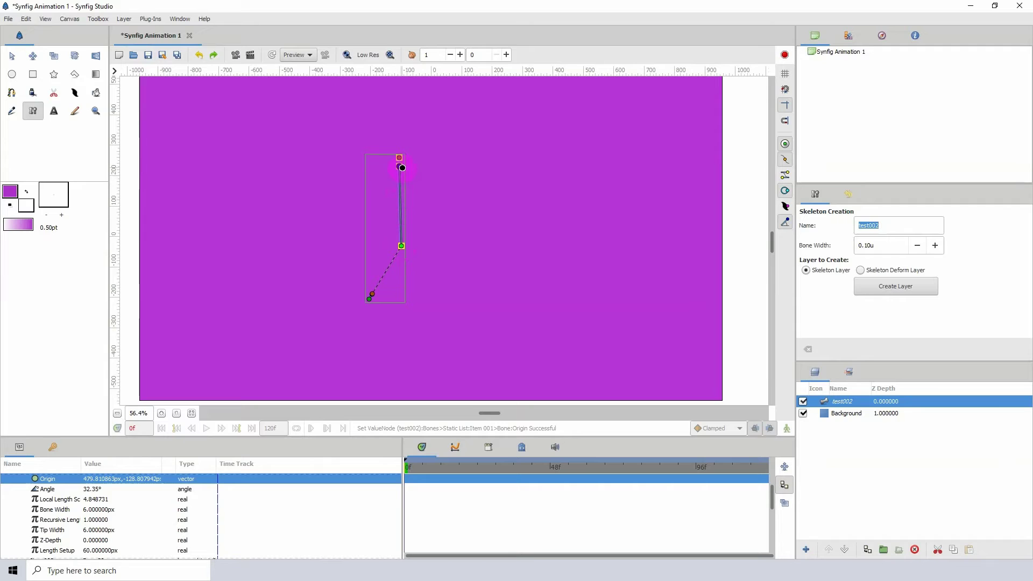
{"action": "left_click", "coordinate": [402, 167]}
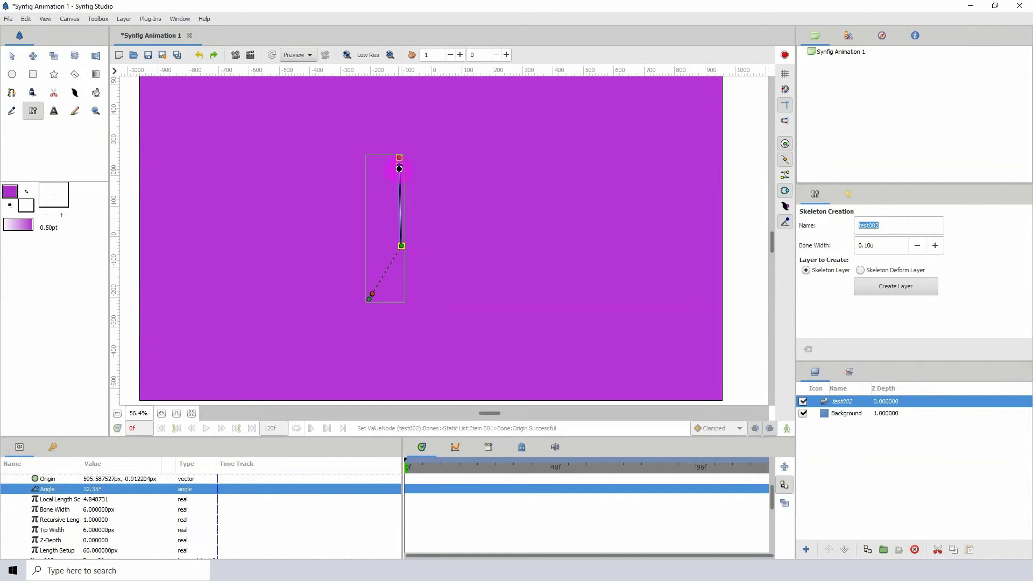
{"action": "right_click", "coordinate": [399, 168]}
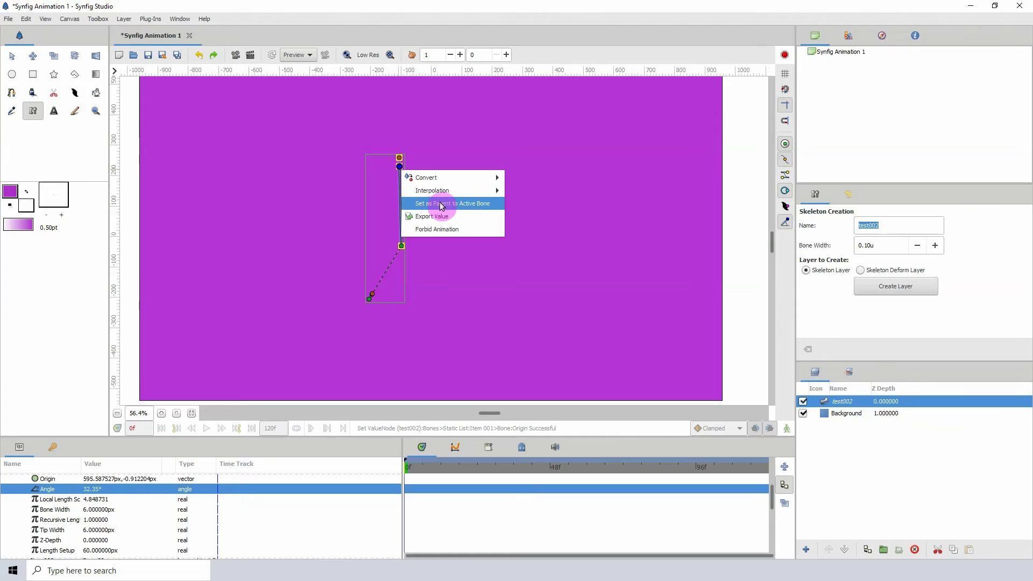
{"action": "left_click", "coordinate": [399, 167]}
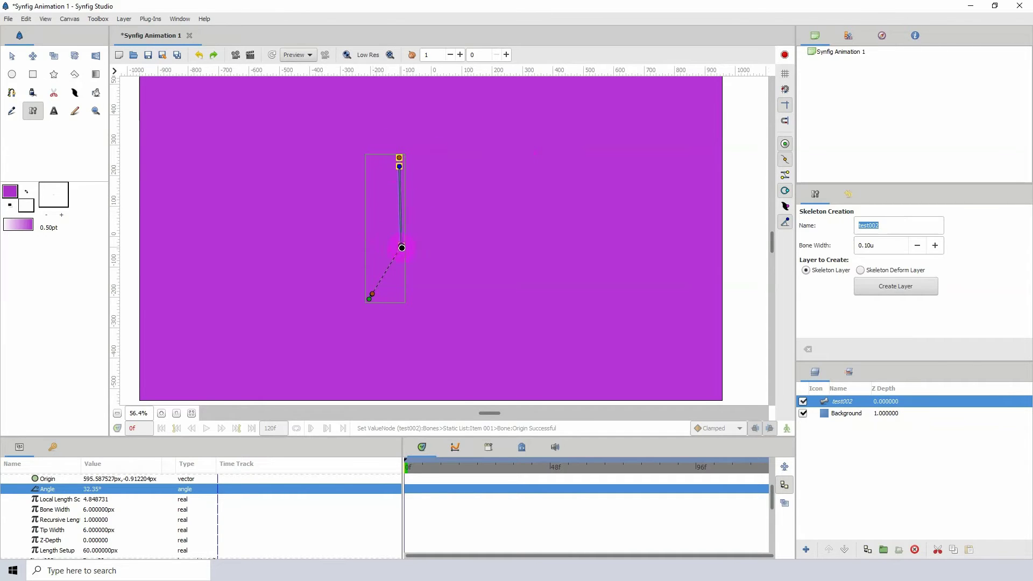
{"action": "left_click", "coordinate": [402, 244]}
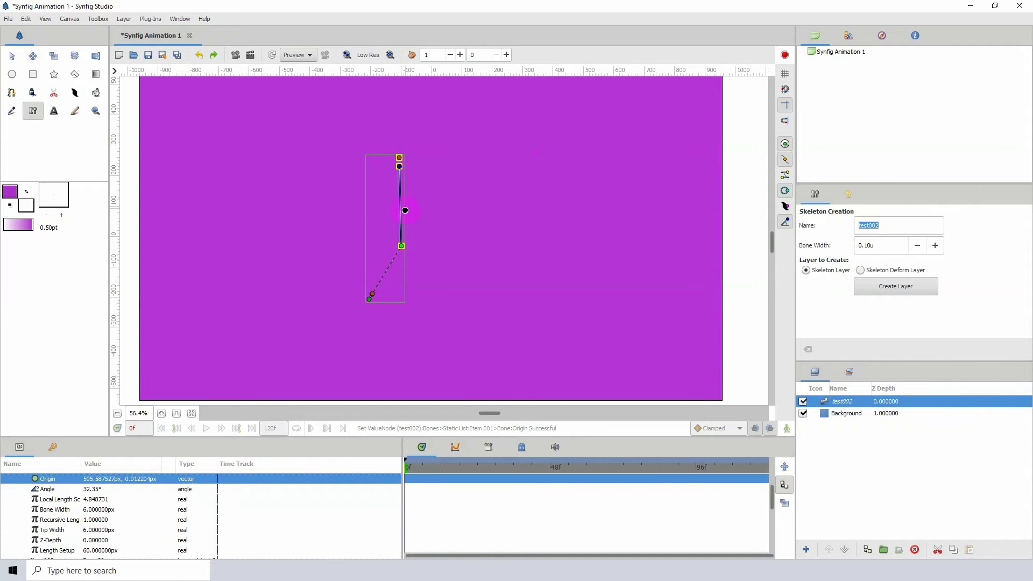
- Add a child bone right of the skeleton top and move the bone chain right and down
{"action": "left_click", "coordinate": [458, 164]}
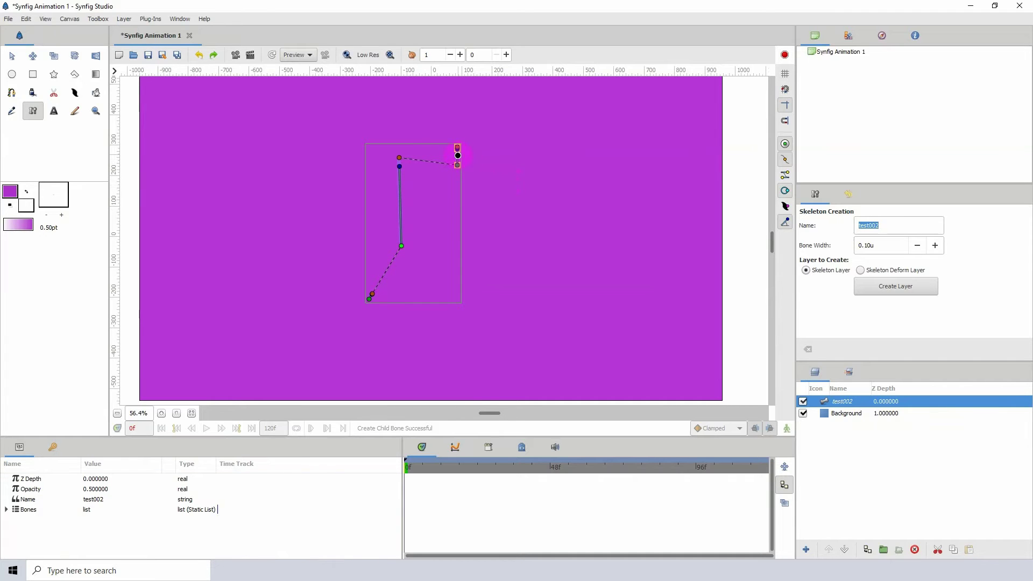
{"action": "left_click", "coordinate": [460, 138]}
{"action": "left_click_drag", "start_coordinate": [460, 137], "coordinate": [461, 130]}
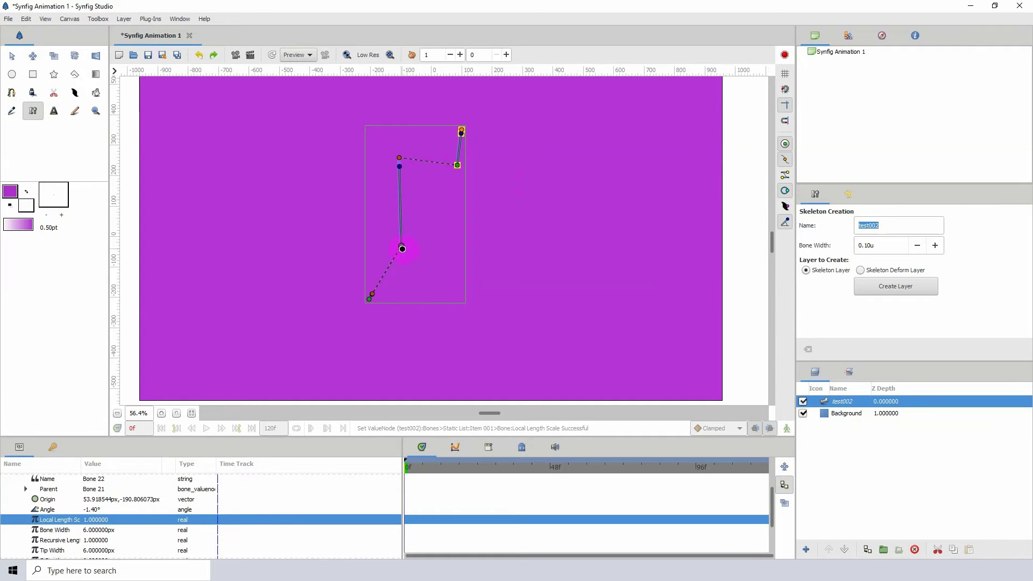
{"action": "left_click", "coordinate": [401, 246]}
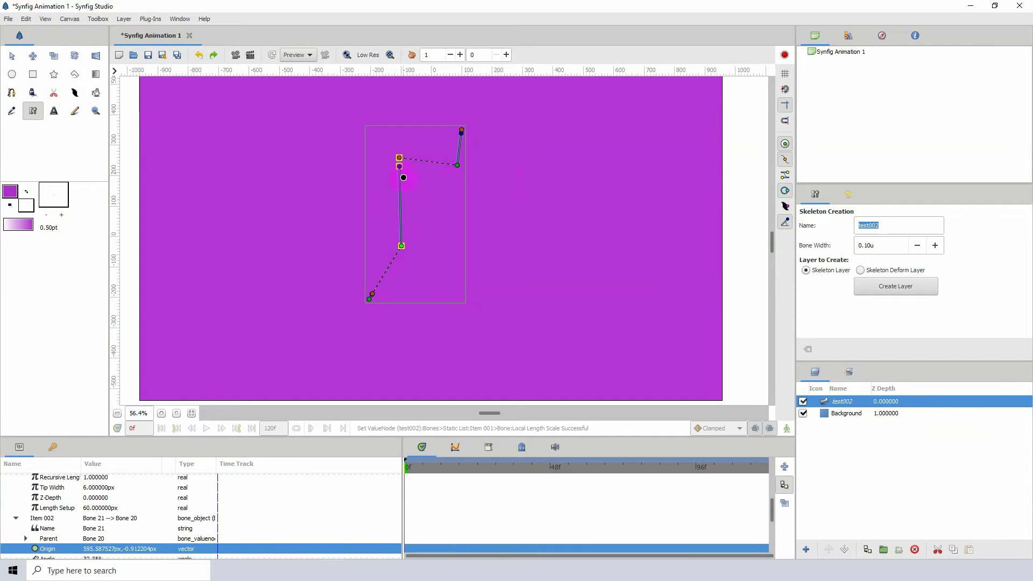
{"action": "left_click_drag", "start_coordinate": [401, 247], "coordinate": [444, 276]}
{"action": "left_click_drag", "start_coordinate": [502, 194], "coordinate": [469, 158]}
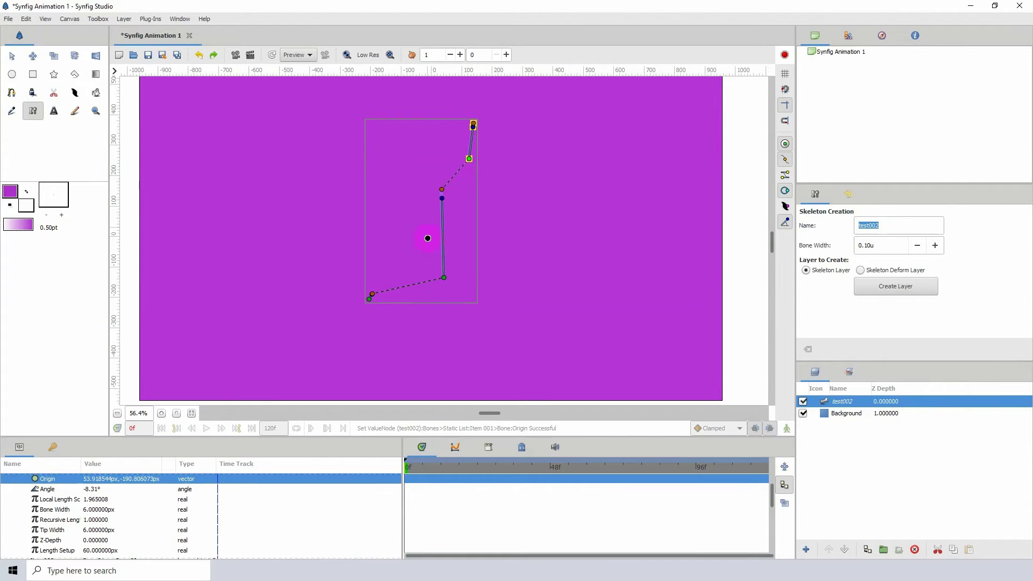
- Undo the last bone reshaping and shift the canvas view up and right
{"action": "left_click_drag", "start_coordinate": [374, 294], "coordinate": [416, 285]}
{"action": "scroll", "coordinate": [416, 285], "scroll_direction": "up", "scroll_amount": 3}
{"action": "left_click", "coordinate": [199, 55]}
{"action": "left_click_drag", "start_coordinate": [383, 377], "coordinate": [376, 392]}
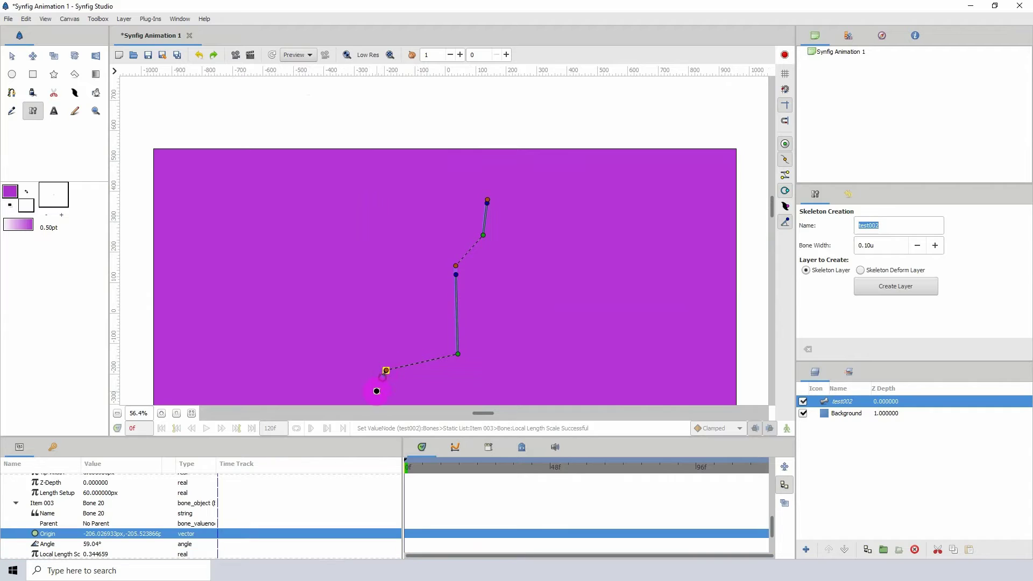
{"action": "scroll", "coordinate": [380, 288], "scroll_direction": "down", "scroll_amount": 2}
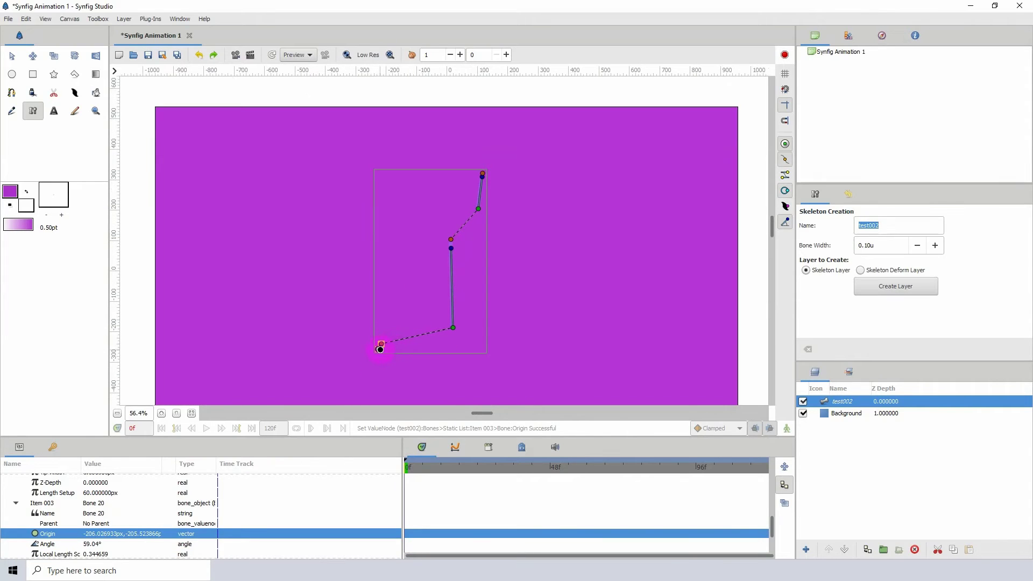
{"action": "scroll", "coordinate": [465, 225], "scroll_direction": "up", "scroll_amount": 1}
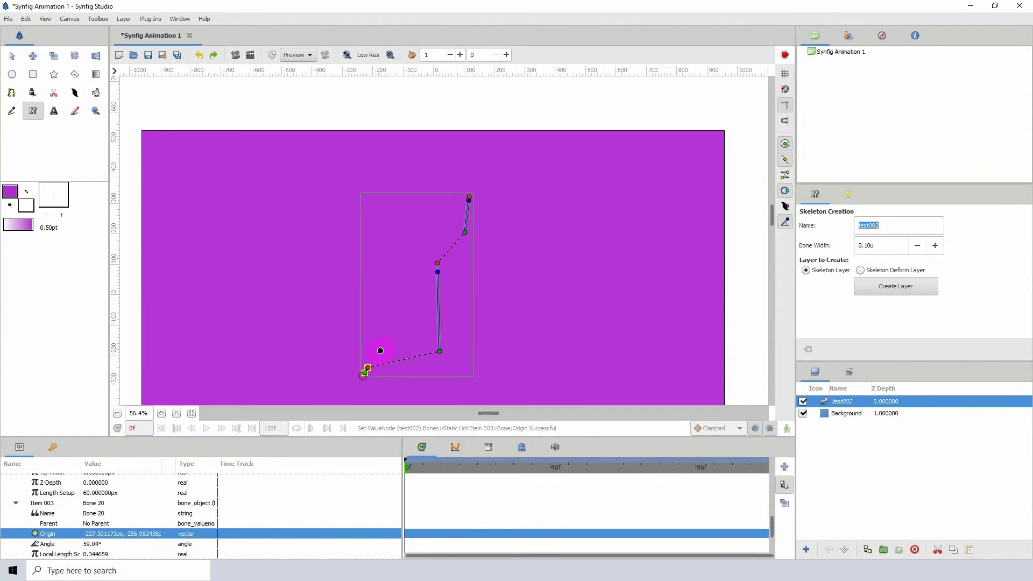
{"action": "scroll", "coordinate": [381, 350], "scroll_direction": "down", "scroll_amount": 2}
{"action": "left_click_drag", "start_coordinate": [388, 357], "coordinate": [387, 345]}
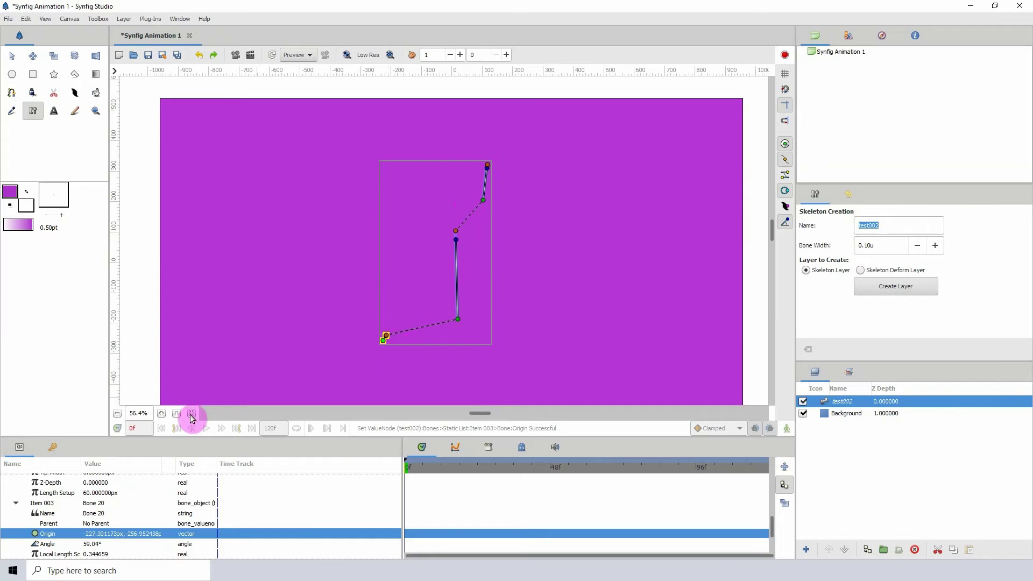
- At about 110% zoom, add a short child bone at the lower-left joint, then fit the canvas
{"action": "left_click", "coordinate": [162, 413]}
{"action": "left_click_drag", "start_coordinate": [277, 359], "coordinate": [357, 240]}
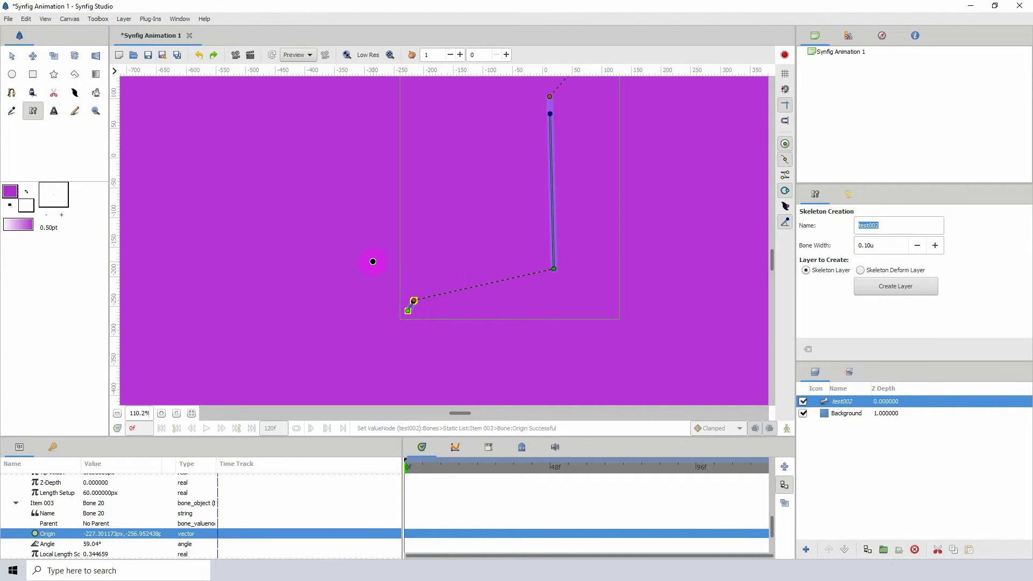
{"action": "left_click", "coordinate": [373, 261]}
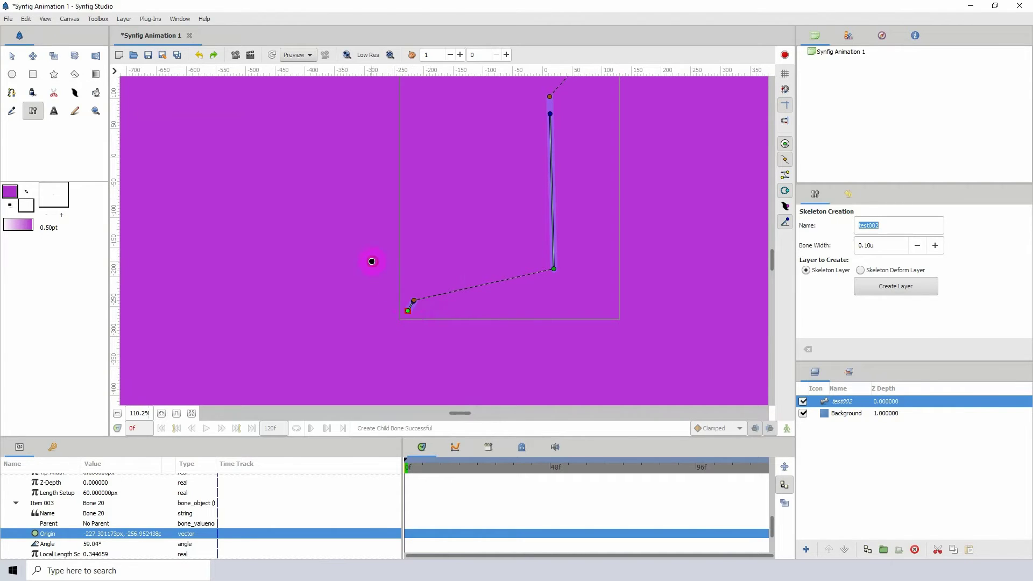
{"action": "left_click", "coordinate": [408, 311]}
{"action": "left_click", "coordinate": [118, 414]}
{"action": "left_click", "coordinate": [191, 413]}
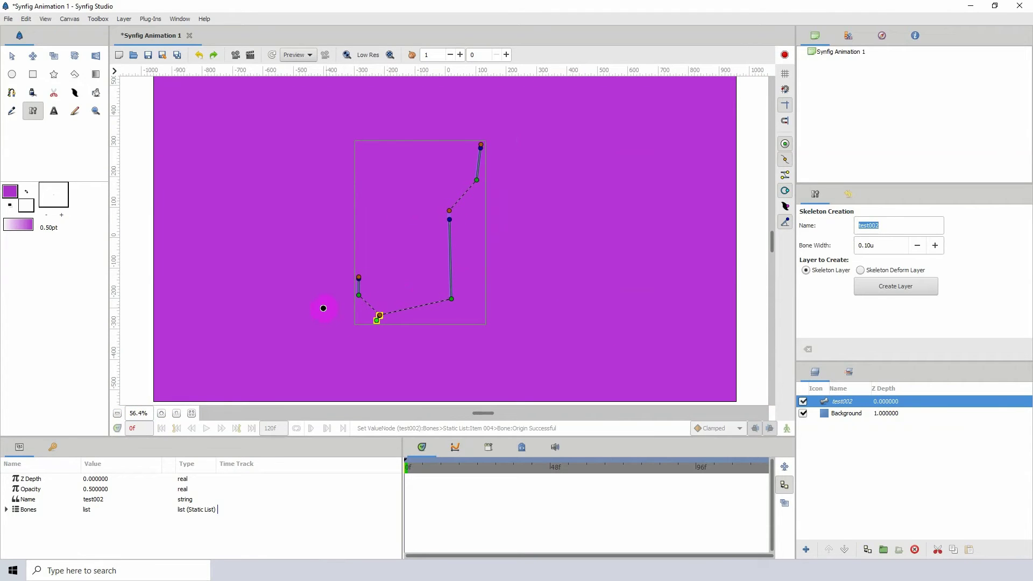
{"action": "left_click_drag", "start_coordinate": [401, 240], "coordinate": [379, 259]}
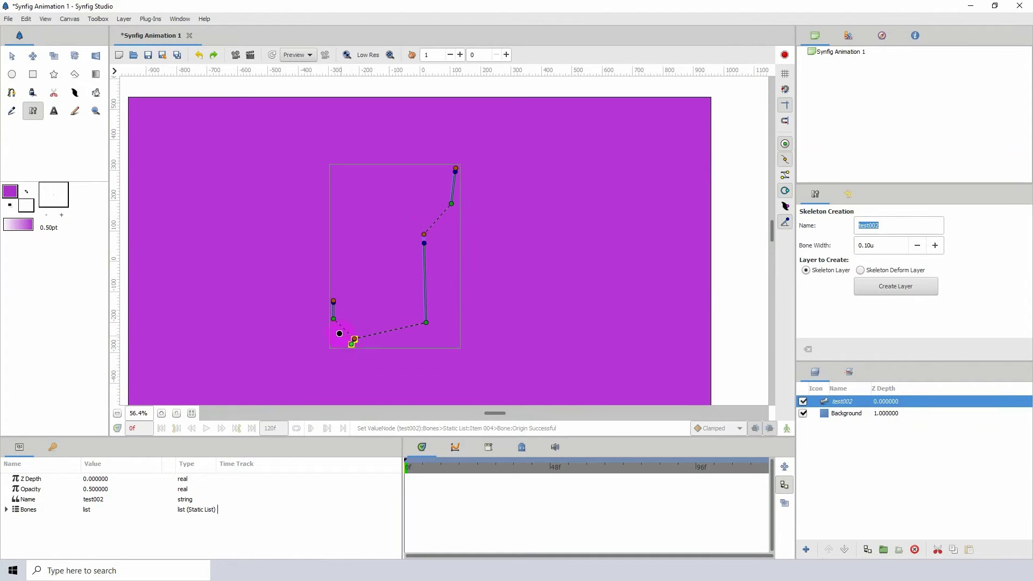
{"action": "left_click", "coordinate": [333, 318]}
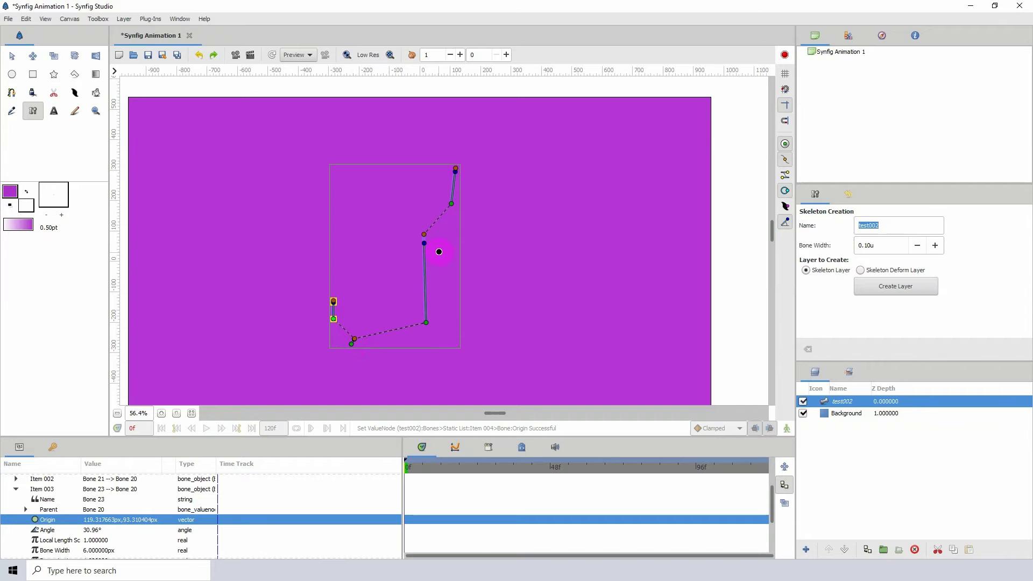
- Make Bone 21 the parent of the small lower-left bone
{"action": "left_click", "coordinate": [424, 242]}
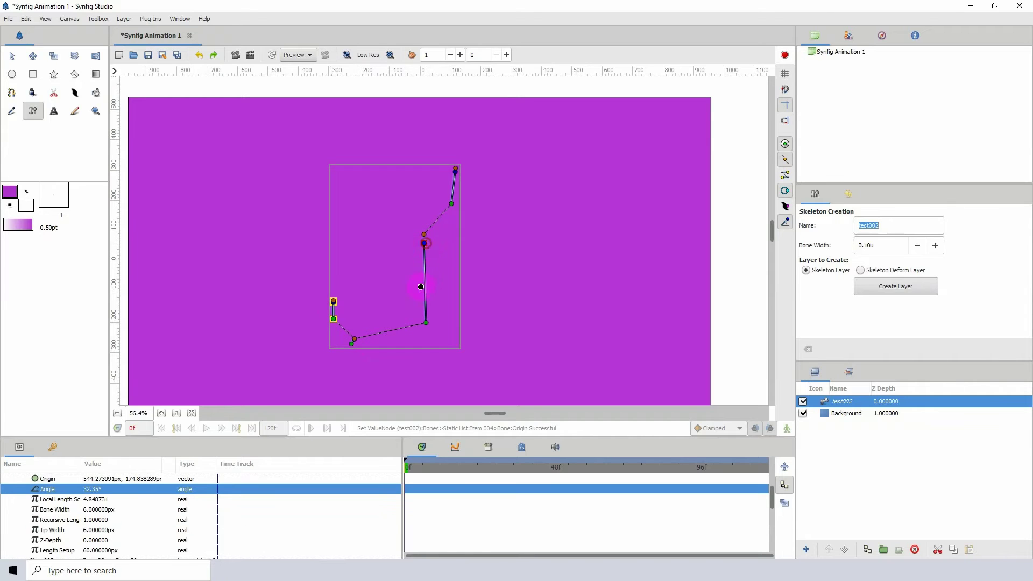
{"action": "left_click", "coordinate": [426, 323]}
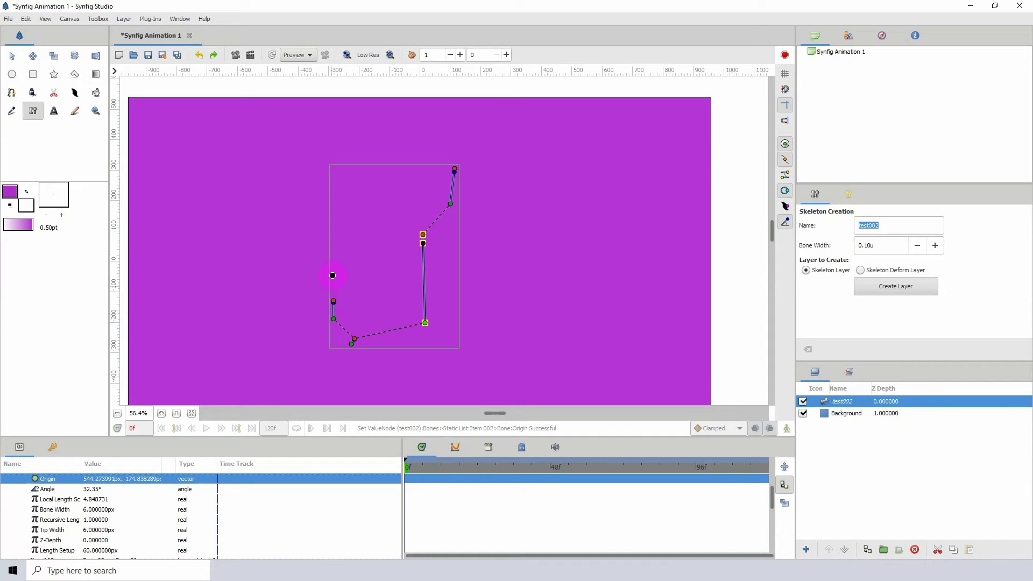
{"action": "left_click", "coordinate": [335, 317]}
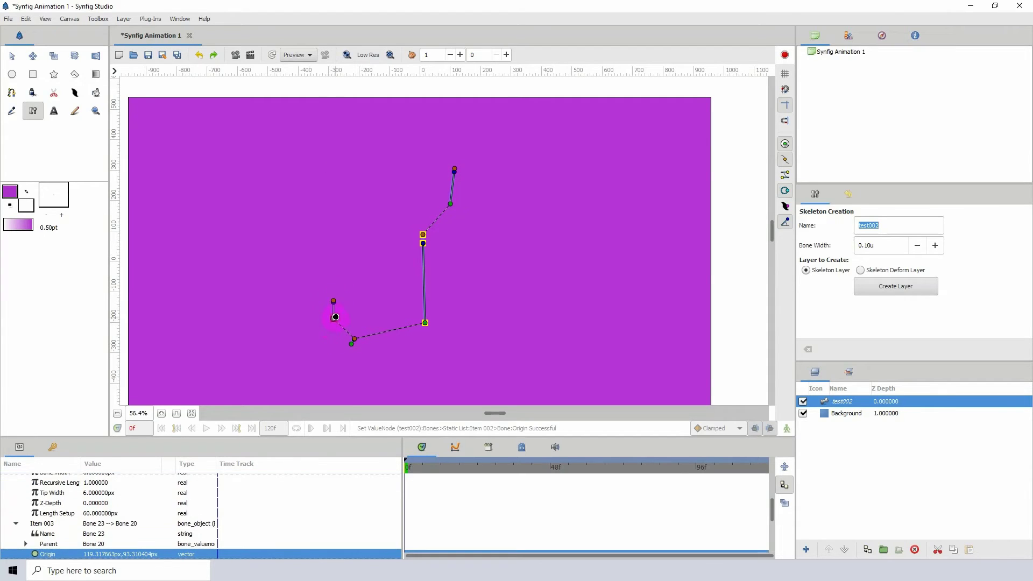
{"action": "left_click", "coordinate": [334, 318]}
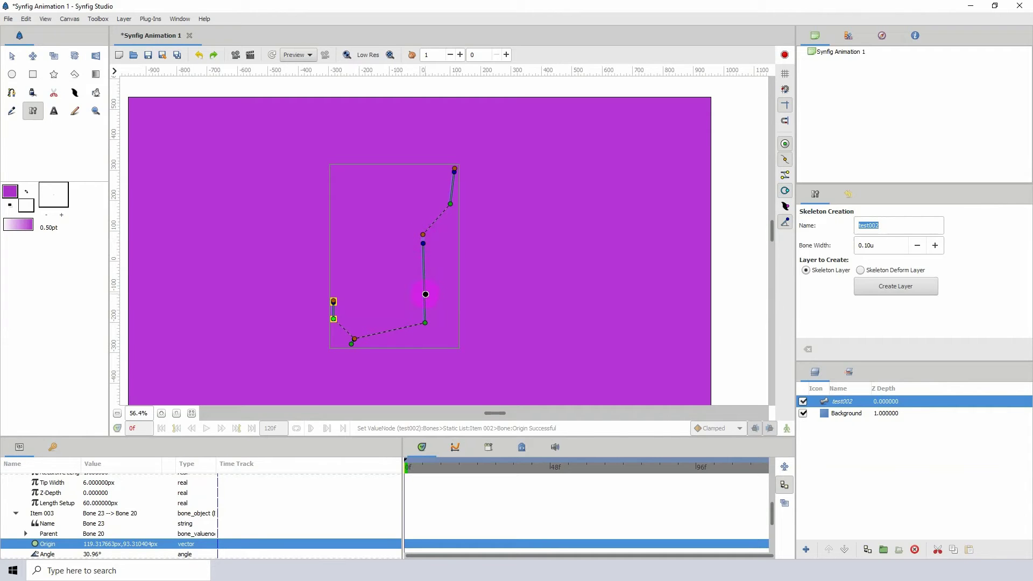
{"action": "right_click", "coordinate": [425, 323]}
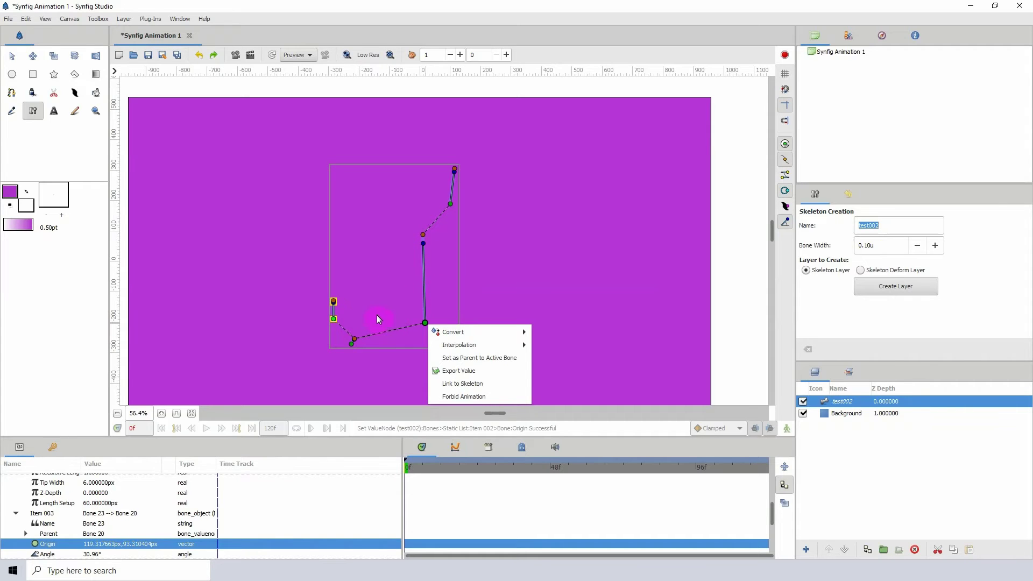
{"action": "left_click", "coordinate": [461, 359]}
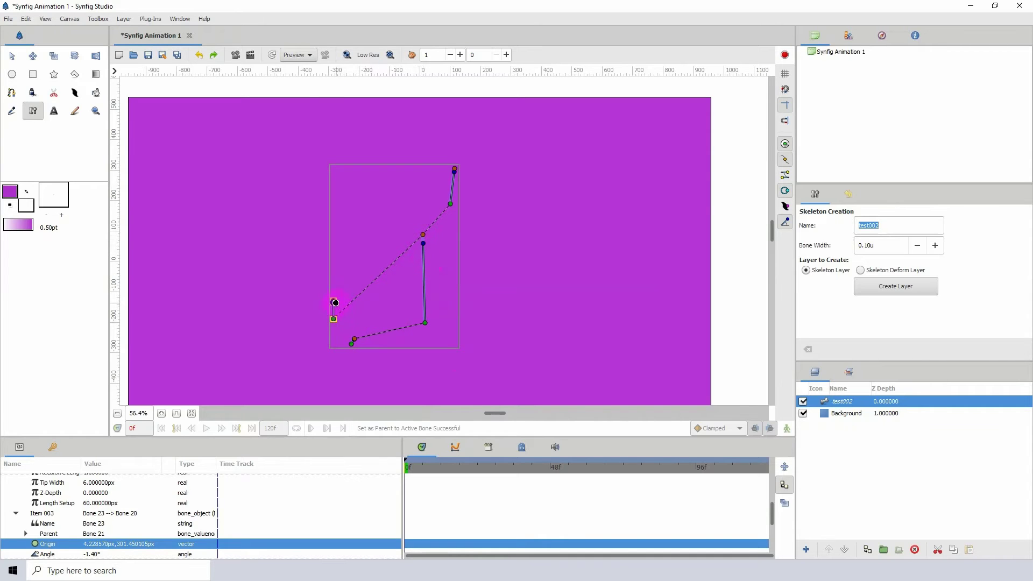
- Move the small bone's root up near the middle joint, rotate the chain, and undo stray bones
{"action": "left_click_drag", "start_coordinate": [332, 320], "coordinate": [347, 205]}
{"action": "mouse_move", "coordinate": [423, 256]}
{"action": "left_mouse_down"}
{"action": "mouse_move", "coordinate": [431, 237]}
{"action": "mouse_move", "coordinate": [449, 254]}
{"action": "mouse_move", "coordinate": [440, 240]}
{"action": "mouse_move", "coordinate": [415, 249]}
{"action": "mouse_move", "coordinate": [433, 249]}
{"action": "left_mouse_up"}
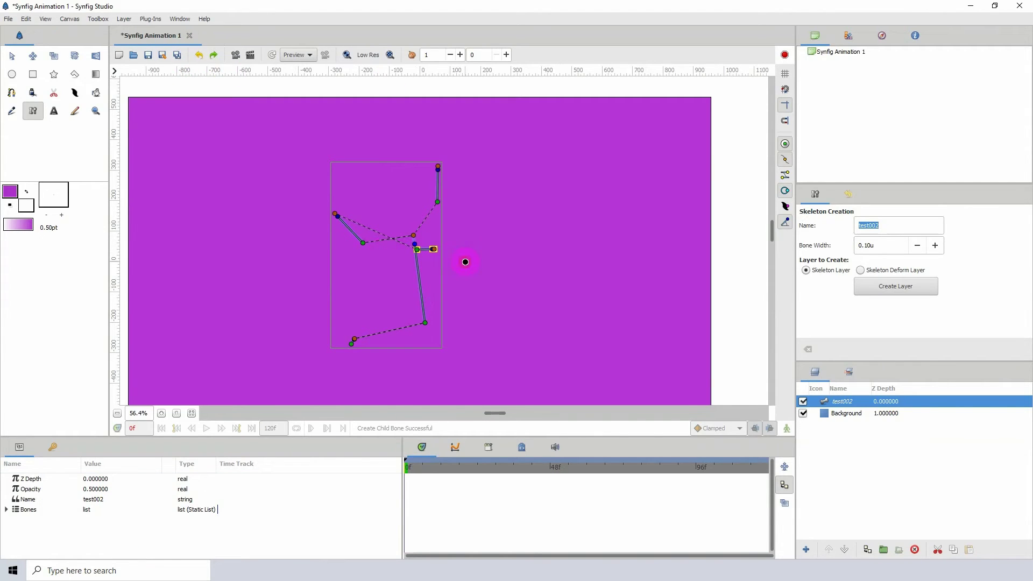
{"action": "left_click_drag", "start_coordinate": [472, 259], "coordinate": [473, 259]}
{"action": "mouse_move", "coordinate": [499, 220]}
{"action": "left_mouse_down"}
{"action": "mouse_move", "coordinate": [511, 189]}
{"action": "mouse_move", "coordinate": [499, 214]}
{"action": "left_mouse_up"}
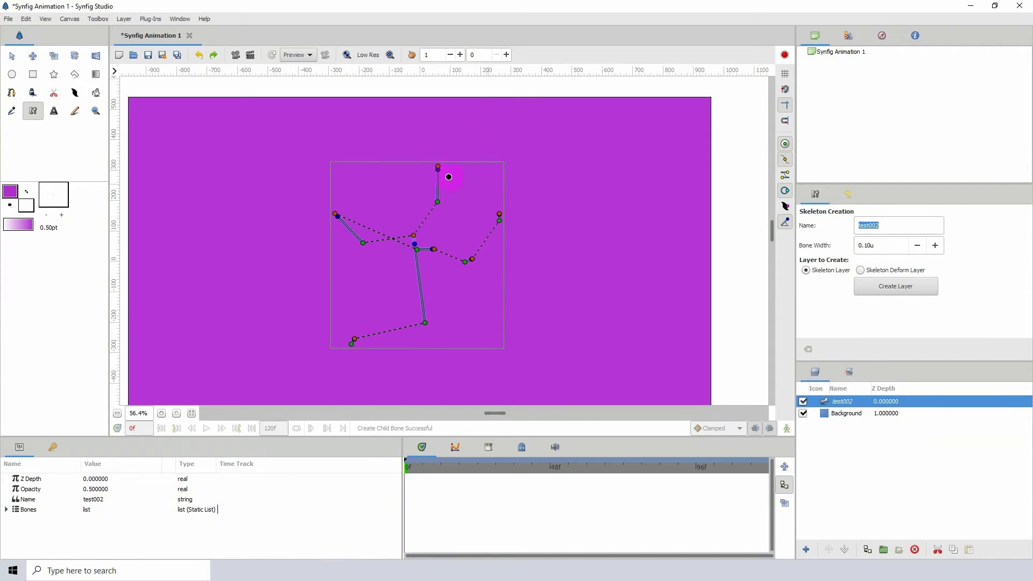
{"action": "left_click", "coordinate": [198, 56]}
{"action": "left_click", "coordinate": [199, 56]}
{"action": "left_click", "coordinate": [199, 55]}
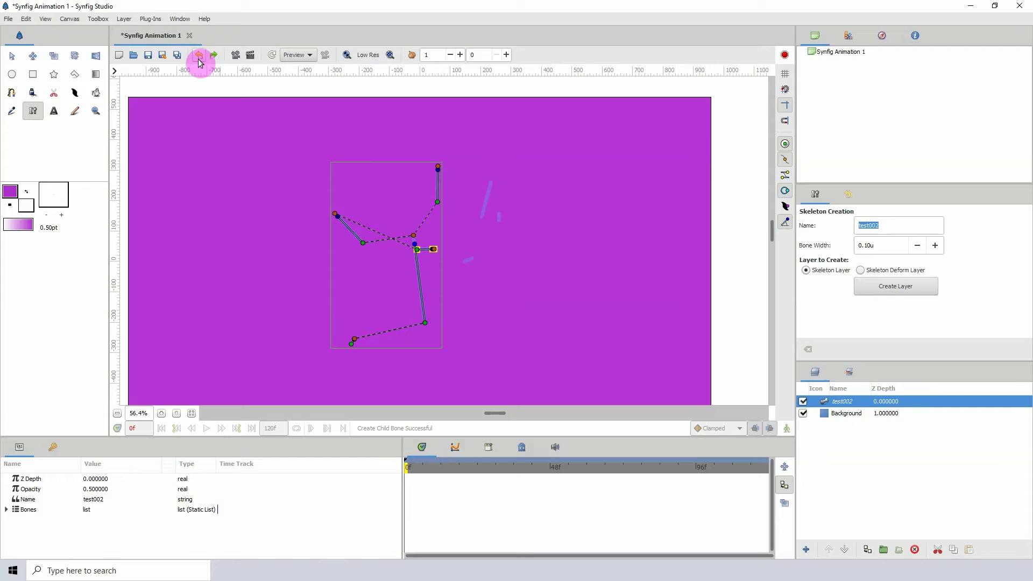
- Nudge the central joint right with the Transform tool, then delete the test002 skeleton layer
{"action": "left_click", "coordinate": [12, 57]}
{"action": "left_click_drag", "start_coordinate": [363, 243], "coordinate": [387, 193]}
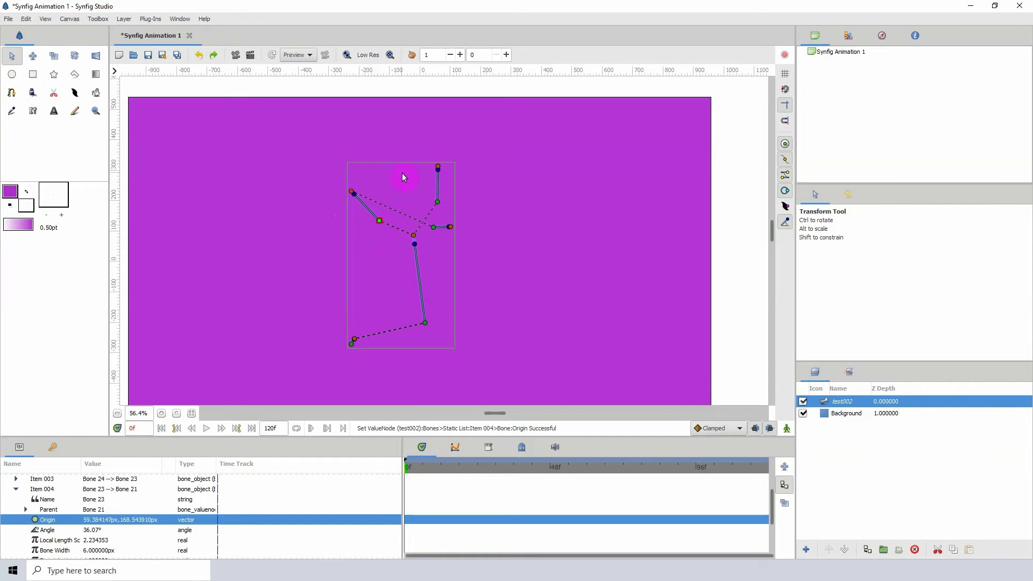
{"action": "left_click", "coordinate": [914, 549]}
- Select Background and enlarge the Params and Timetrack panels
{"action": "left_click", "coordinate": [505, 254]}
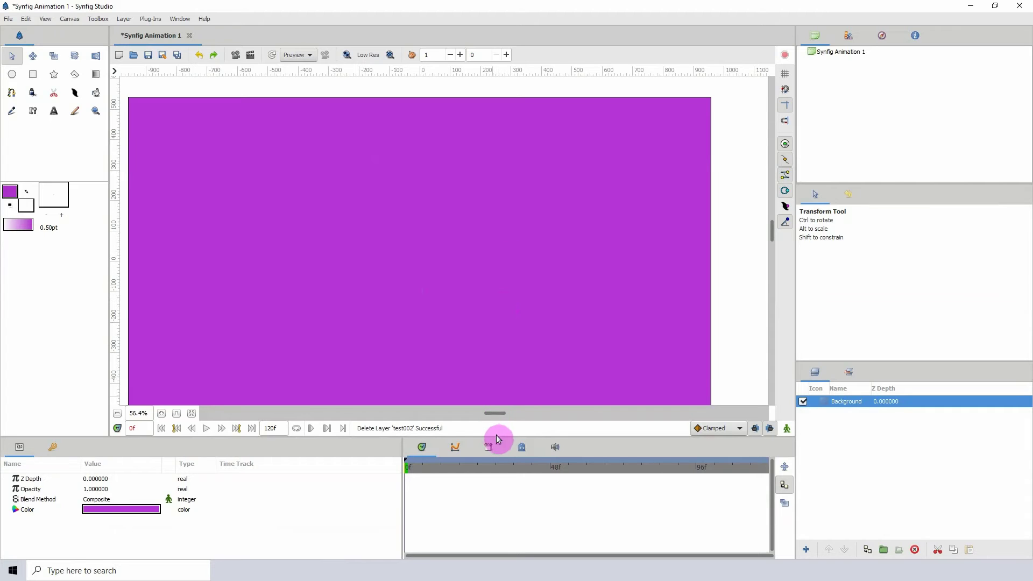
{"action": "left_click_drag", "start_coordinate": [495, 435], "coordinate": [493, 409]}
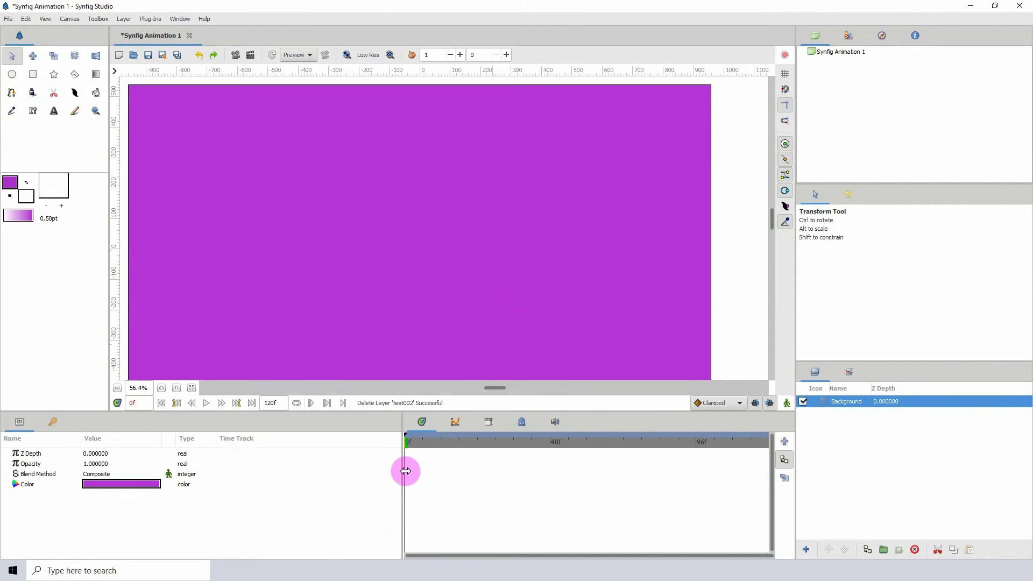
{"action": "left_click_drag", "start_coordinate": [405, 471], "coordinate": [383, 472]}
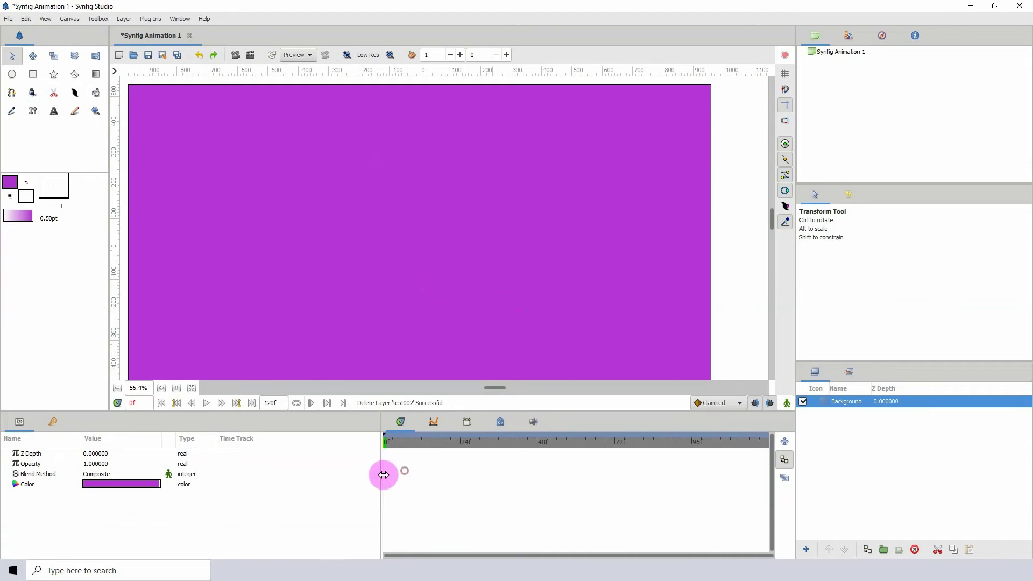
- Switch the timetrack's waypoint editing mode with the side-toolbar mode buttons
{"action": "left_click", "coordinate": [784, 461]}
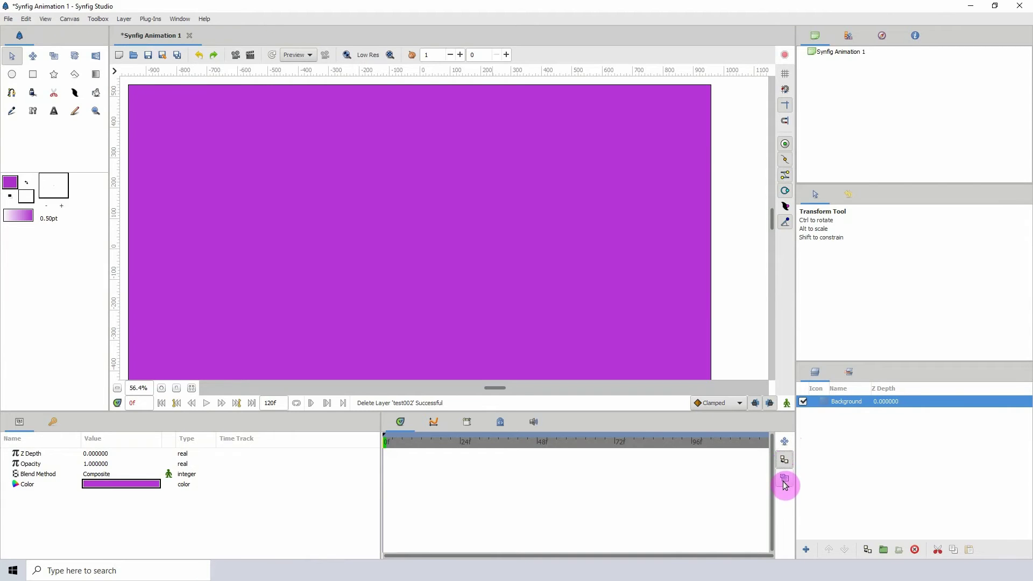
{"action": "left_click", "coordinate": [784, 480]}
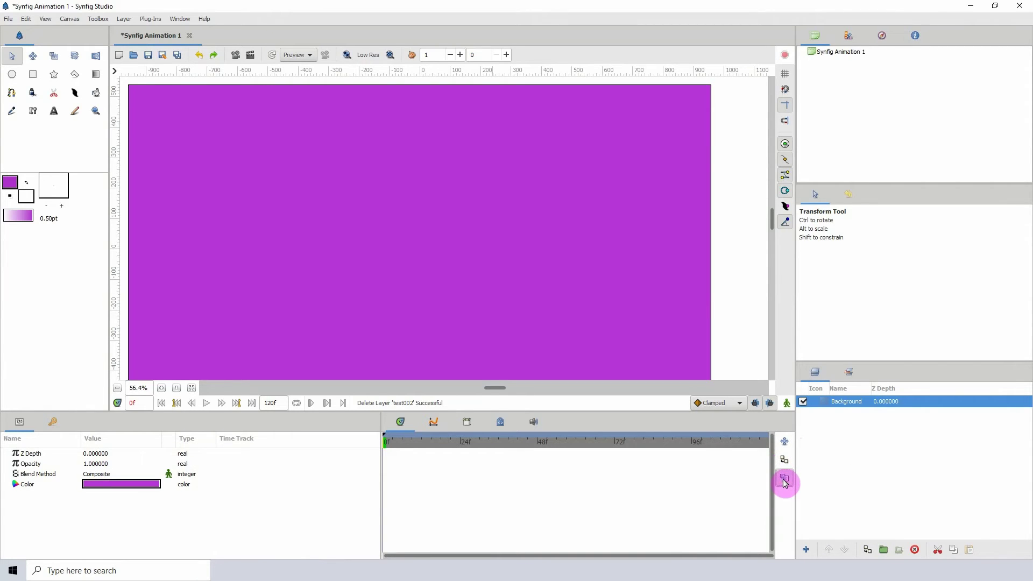
{"action": "left_click", "coordinate": [182, 172]}
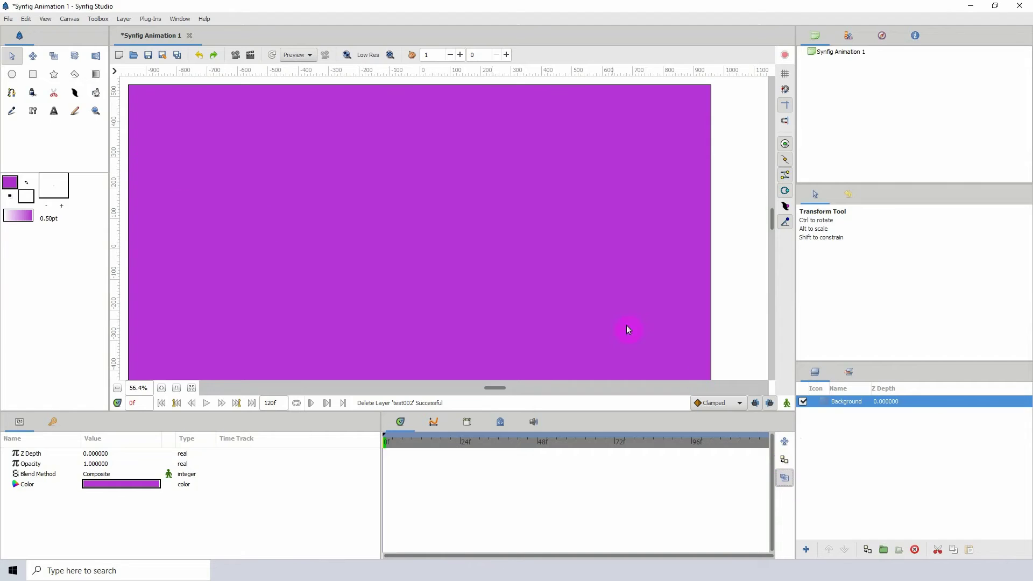
- Turn on animation mode and draw a circle at the upper left of the canvas
{"action": "left_click", "coordinate": [786, 403]}
{"action": "left_click", "coordinate": [12, 74]}
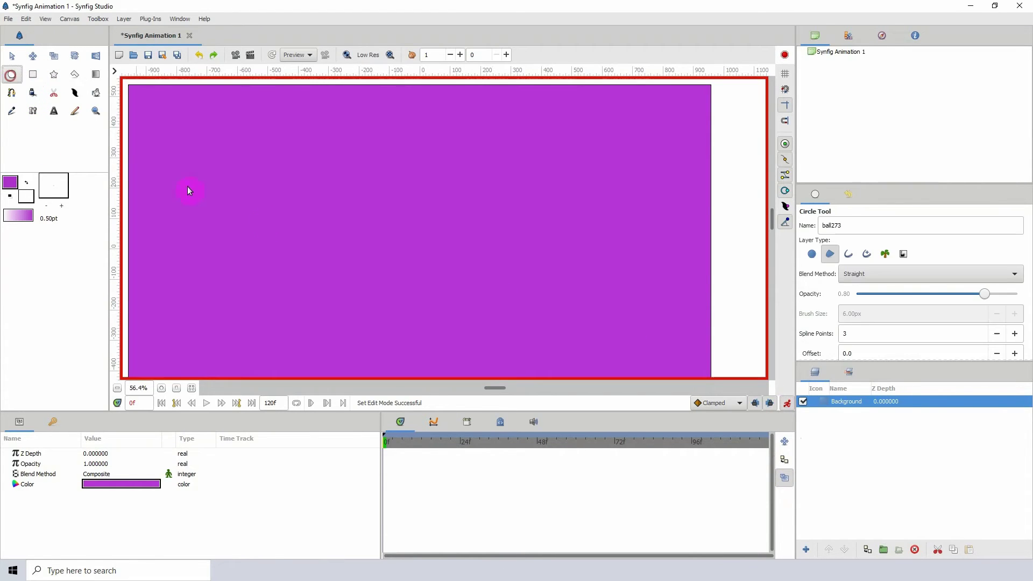
{"action": "left_click_drag", "start_coordinate": [260, 206], "coordinate": [298, 237]}
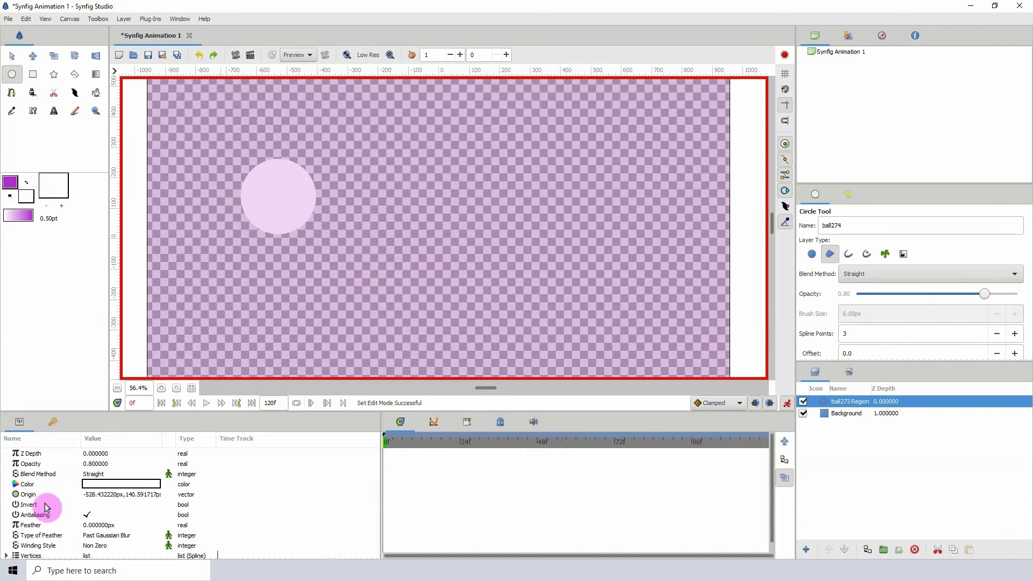
- Set the circle's Blend Method to Composite and move it down-left, recording an Origin waypoint
{"action": "left_click", "coordinate": [48, 476]}
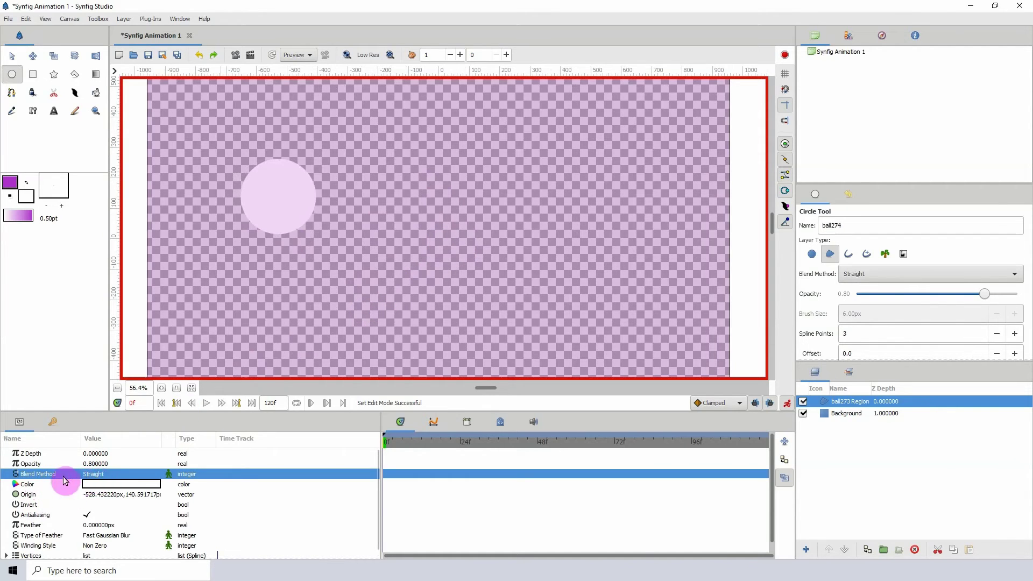
{"action": "left_click", "coordinate": [114, 481]}
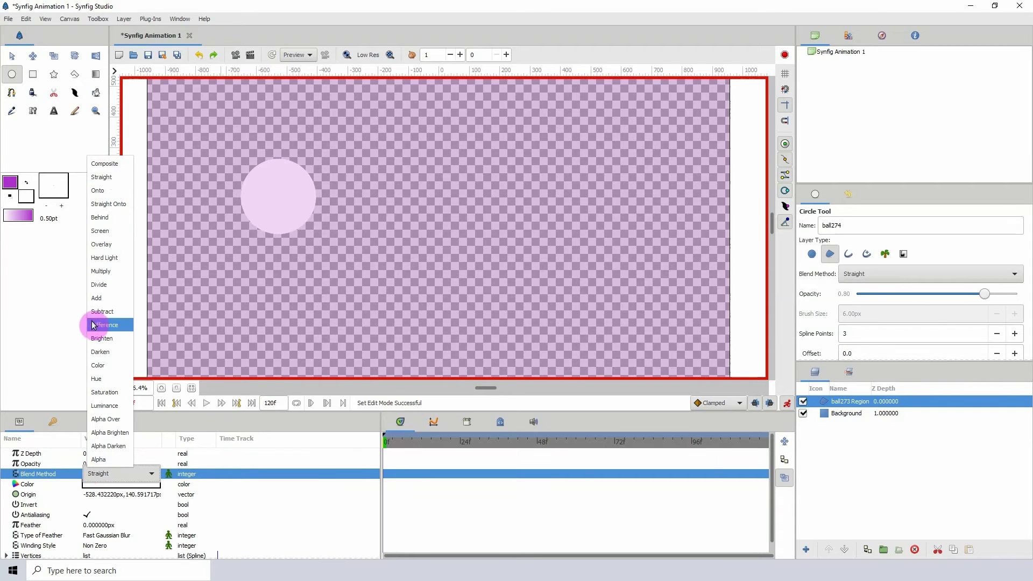
{"action": "left_click", "coordinate": [94, 164]}
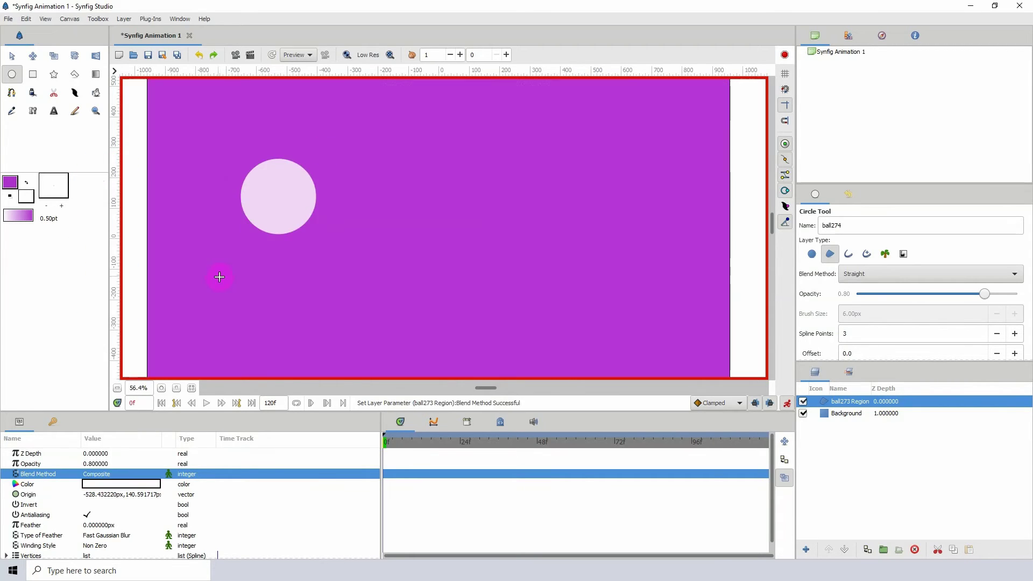
{"action": "left_click", "coordinate": [11, 55]}
{"action": "left_click_drag", "start_coordinate": [271, 202], "coordinate": [260, 242]}
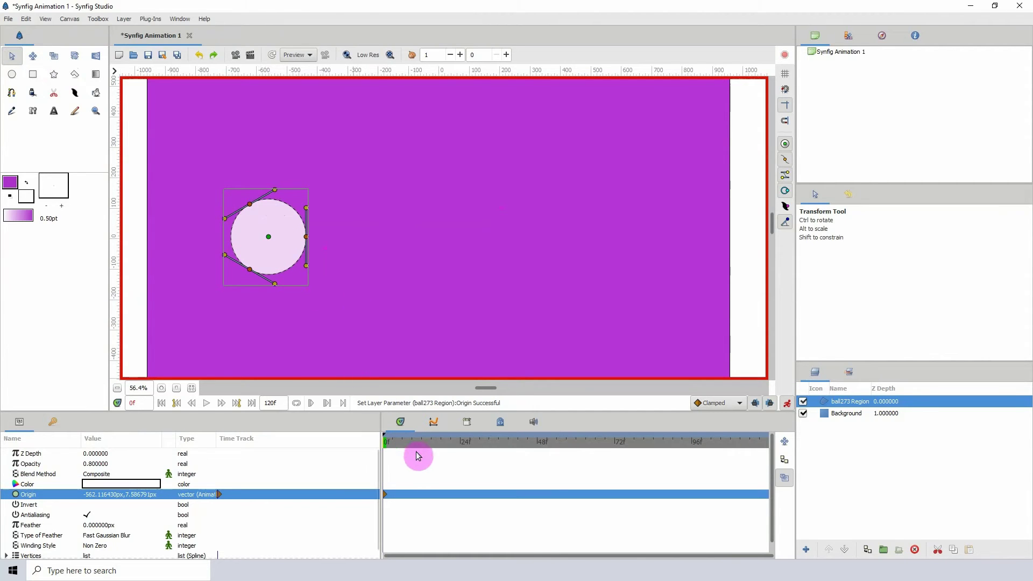
{"action": "left_click", "coordinate": [435, 448]}
{"action": "left_click", "coordinate": [268, 235]}
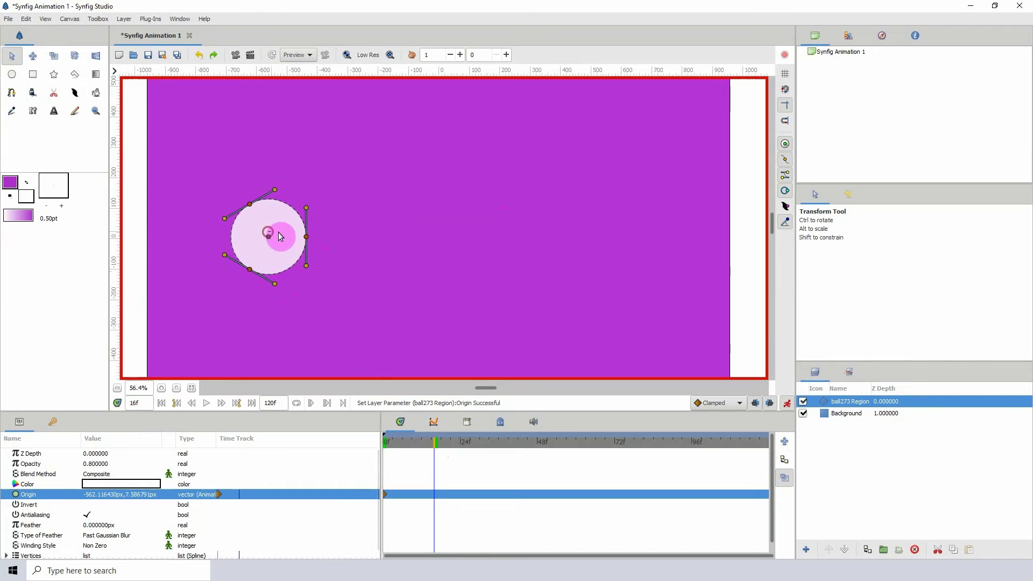
{"action": "left_click_drag", "start_coordinate": [269, 237], "coordinate": [376, 206]}
{"action": "left_click_drag", "start_coordinate": [431, 445], "coordinate": [476, 441]}
{"action": "left_click_drag", "start_coordinate": [375, 202], "coordinate": [471, 196]}
{"action": "left_click_drag", "start_coordinate": [476, 445], "coordinate": [486, 374]}
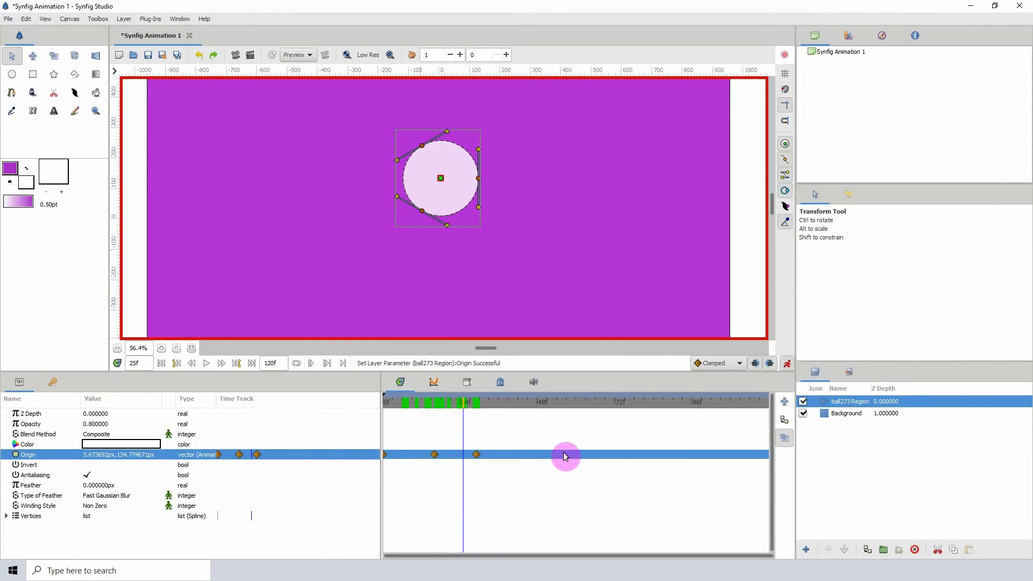
{"action": "left_click_drag", "start_coordinate": [544, 431], "coordinate": [422, 486]}
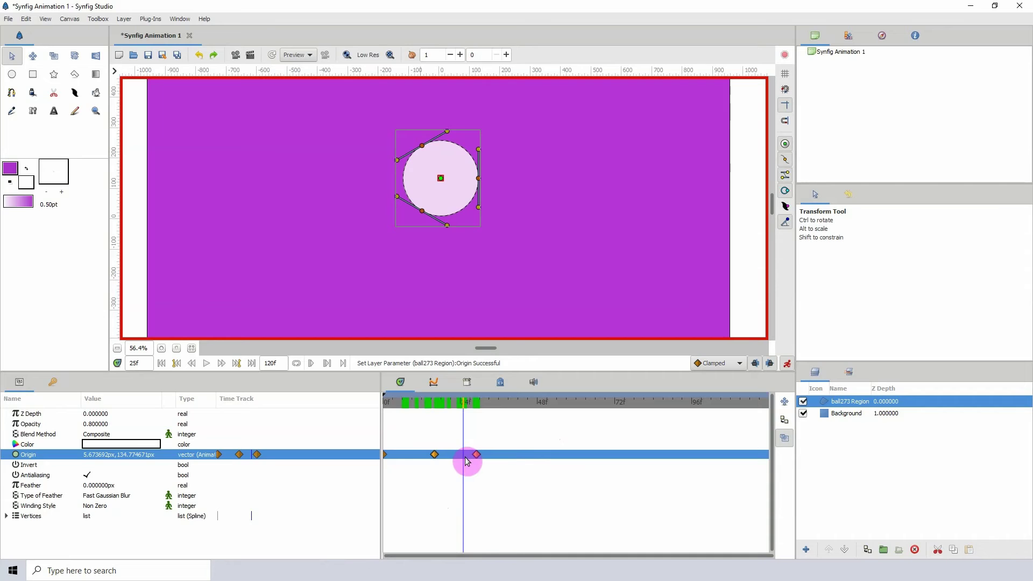
{"action": "left_click_drag", "start_coordinate": [518, 431], "coordinate": [370, 504]}
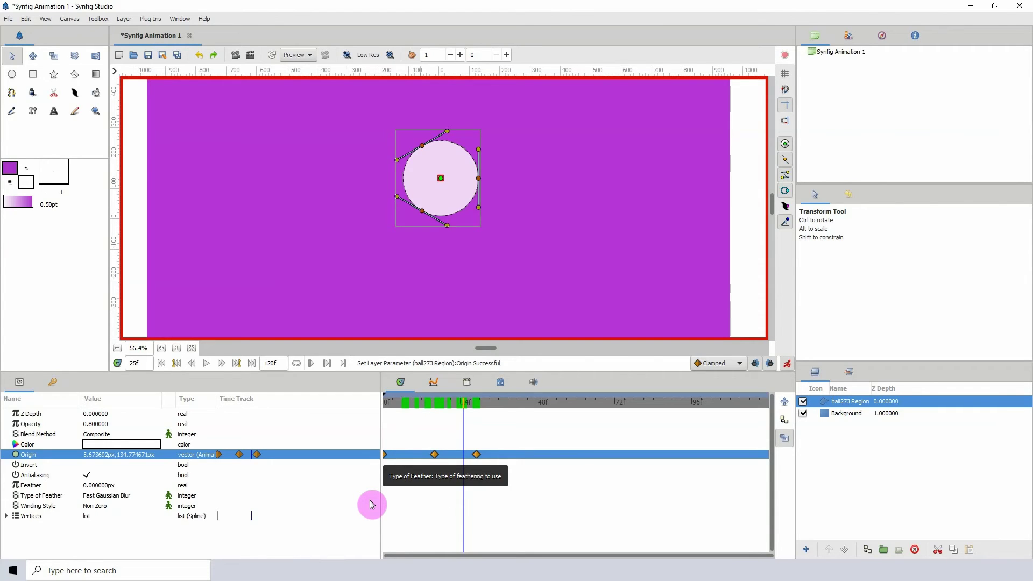
{"action": "left_click", "coordinate": [465, 471]}
{"action": "left_click_drag", "start_coordinate": [425, 429], "coordinate": [504, 487]}
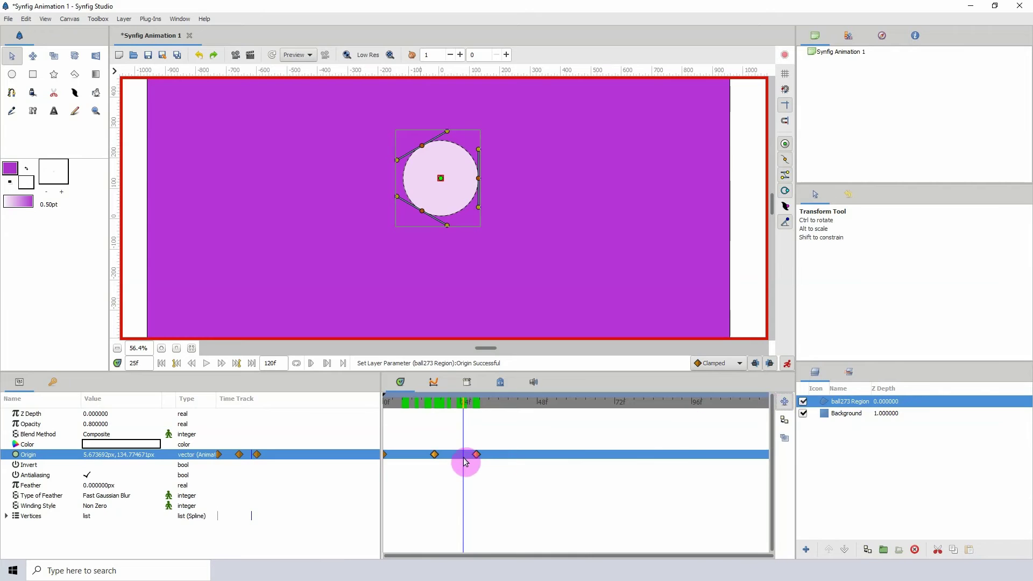
- Shift both Origin waypoints later in time and move the playhead to frame 56
{"action": "left_click_drag", "start_coordinate": [477, 457], "coordinate": [540, 462]}
{"action": "left_click", "coordinate": [538, 456]}
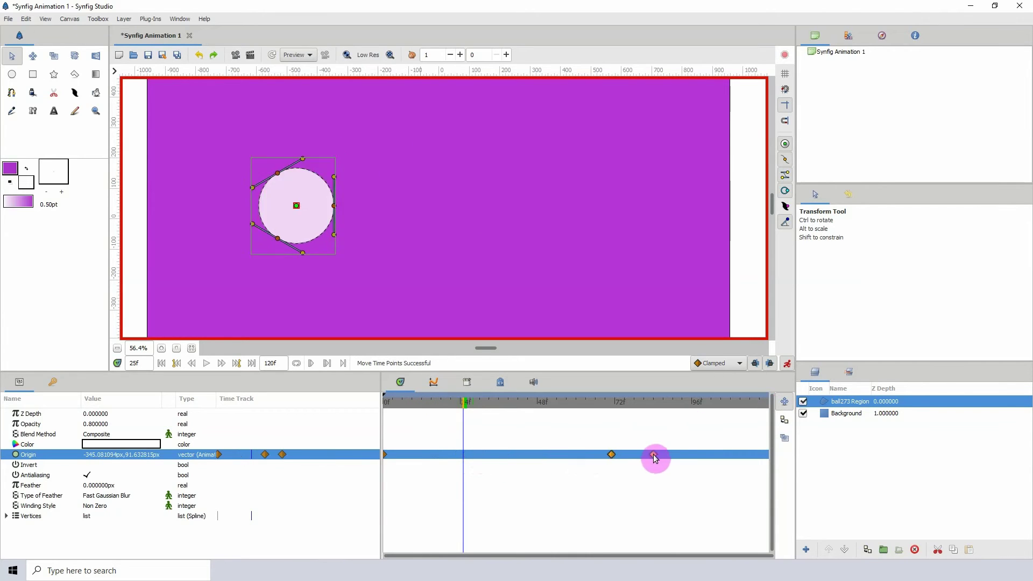
{"action": "left_click_drag", "start_coordinate": [652, 456], "coordinate": [573, 459]}
{"action": "left_click_drag", "start_coordinate": [544, 405], "coordinate": [563, 404]}
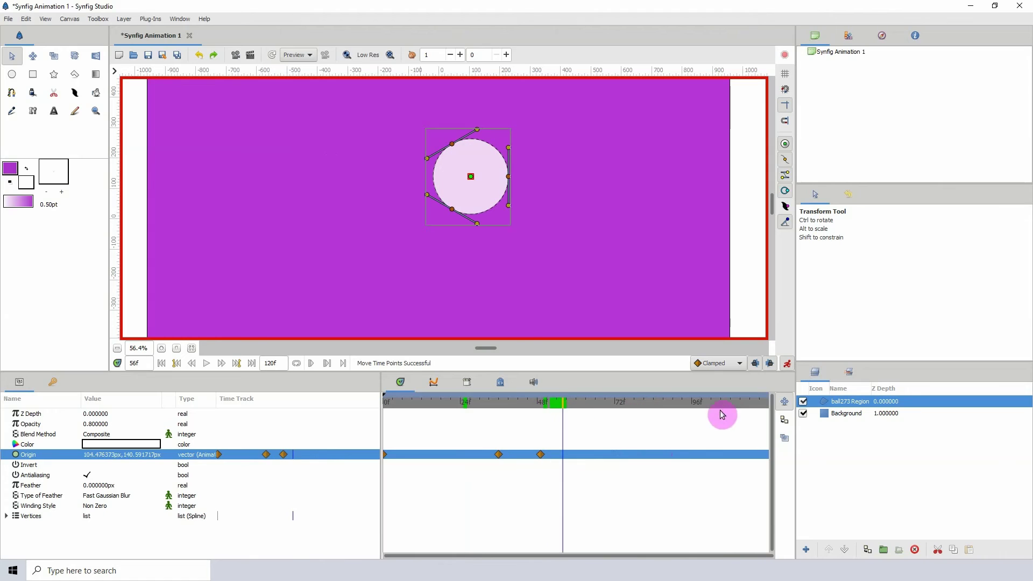
- Switch waypoint dragging to copy mode and copy the Origin waypoint to about frame 62
{"action": "left_click", "coordinate": [784, 420]}
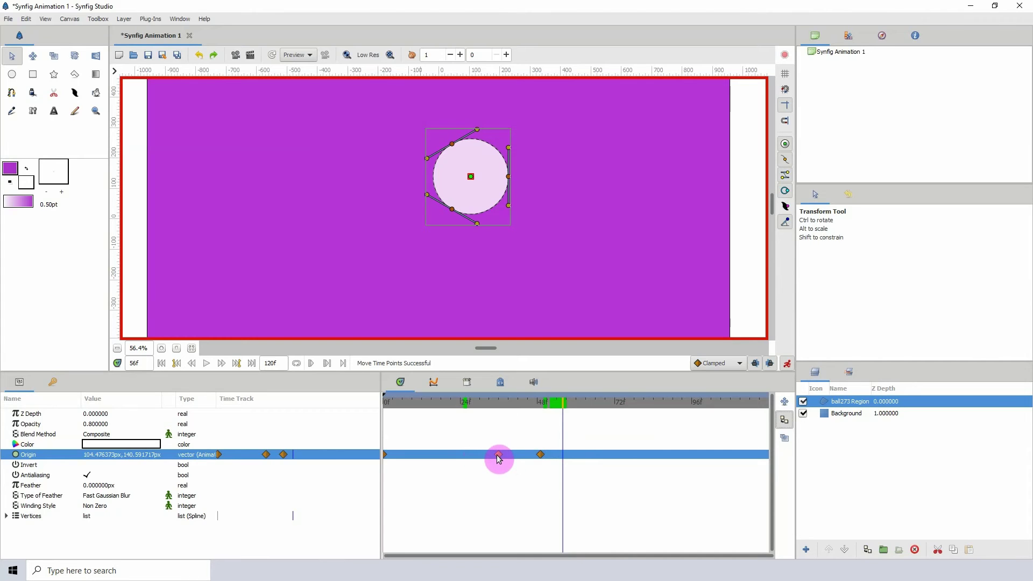
{"action": "left_click_drag", "start_coordinate": [499, 457], "coordinate": [698, 455]}
{"action": "left_click", "coordinate": [540, 454]}
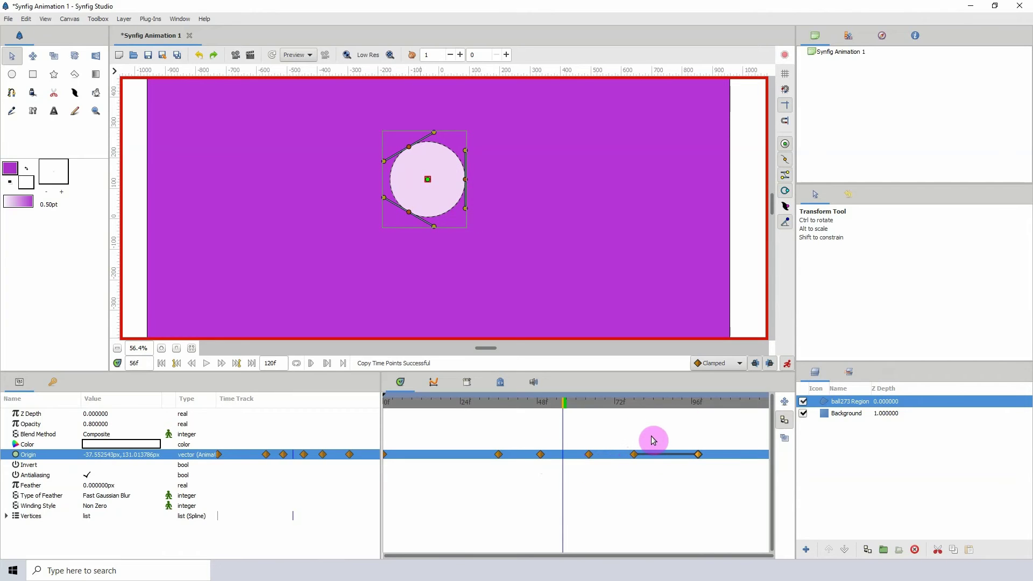
- Scrub through frames 78 to 98 to preview the ball's extended motion
{"action": "left_click_drag", "start_coordinate": [613, 412], "coordinate": [659, 407]}
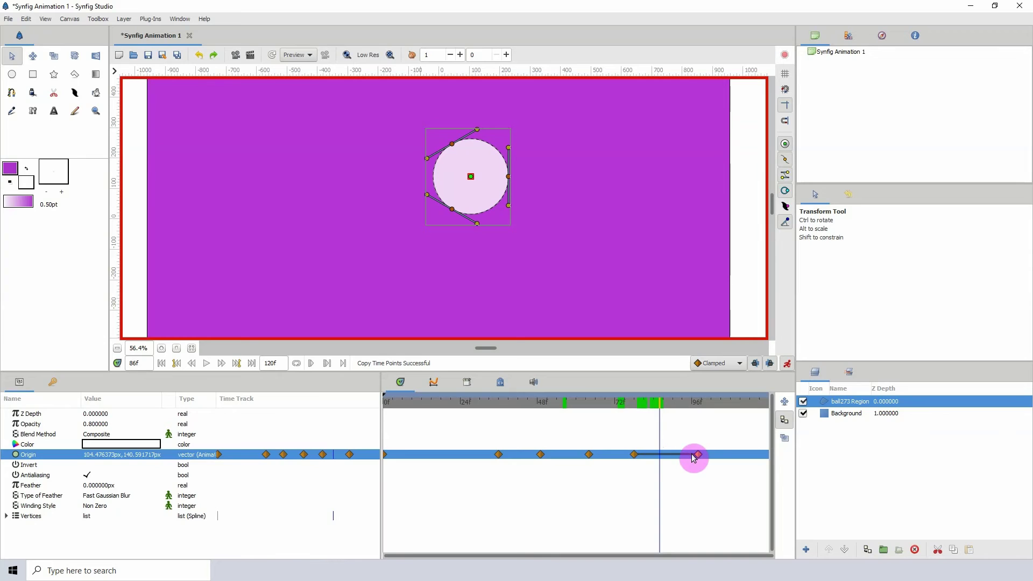
{"action": "left_click", "coordinate": [636, 412]}
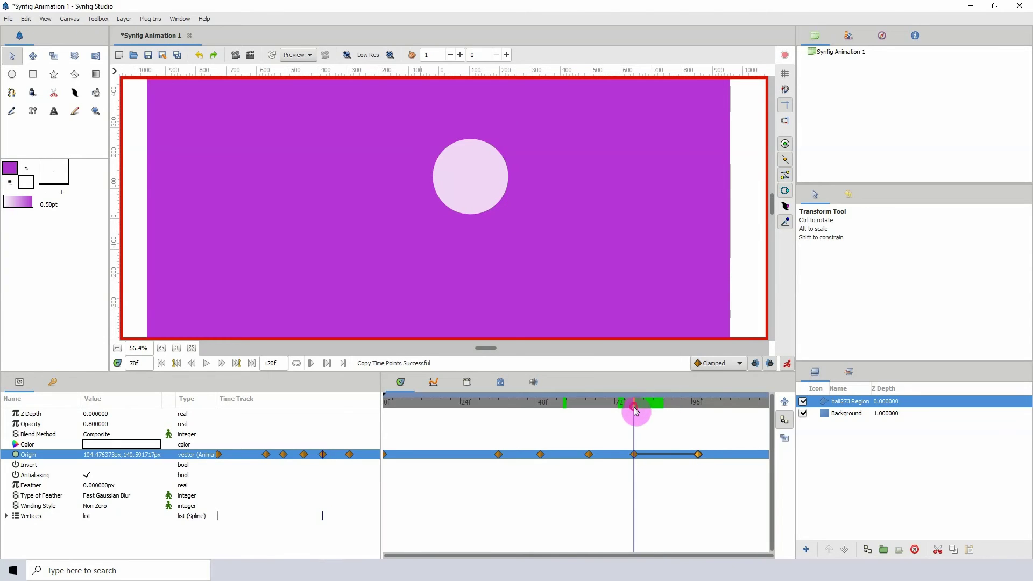
{"action": "left_click", "coordinate": [628, 447]}
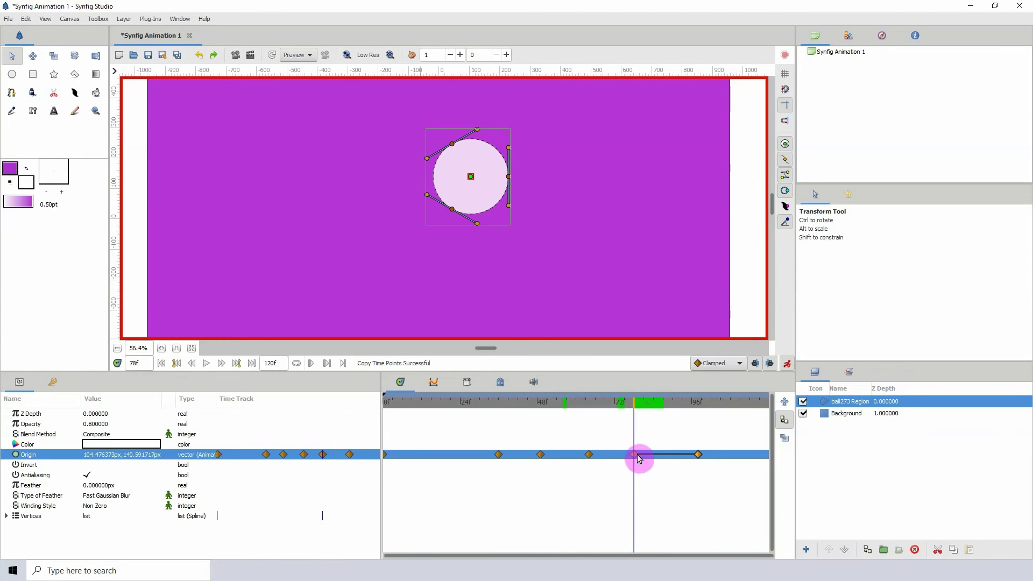
{"action": "left_click", "coordinate": [697, 455]}
{"action": "left_click", "coordinate": [652, 477]}
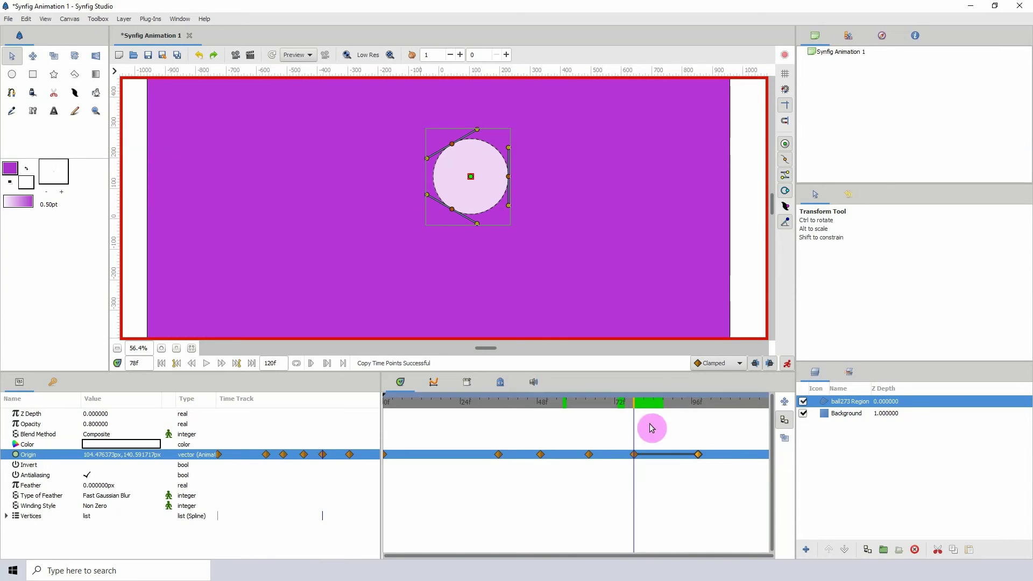
{"action": "mouse_move", "coordinate": [635, 409]}
{"action": "left_mouse_down"}
{"action": "mouse_move", "coordinate": [652, 412]}
{"action": "mouse_move", "coordinate": [633, 415]}
{"action": "left_mouse_up"}
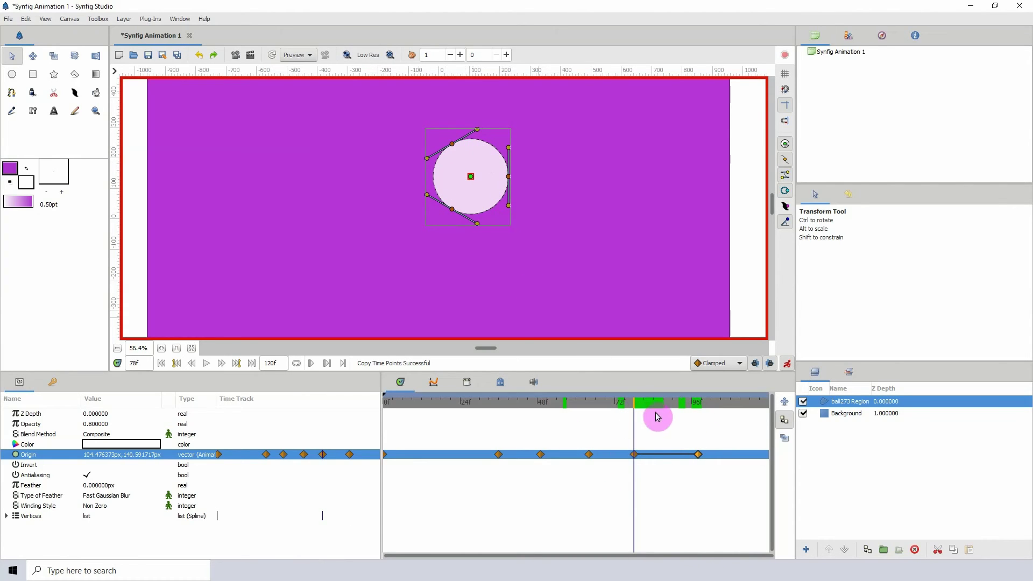
{"action": "left_click_drag", "start_coordinate": [662, 405], "coordinate": [701, 410]}
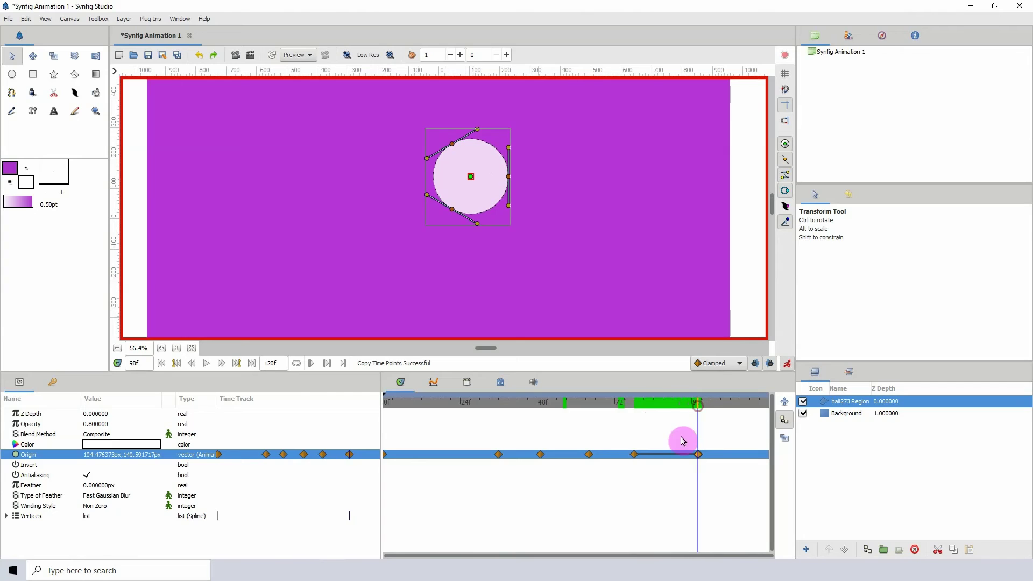
{"action": "left_click", "coordinate": [641, 454]}
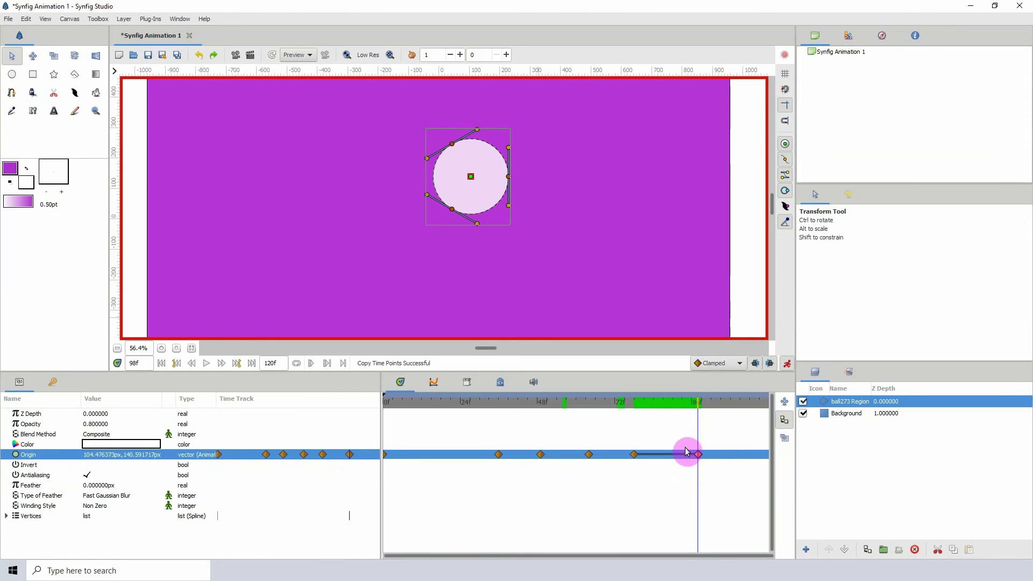
- Return to move mode and drag the last two Origin waypoints earlier, to about frames 74 and 91
{"action": "left_click_drag", "start_coordinate": [641, 405], "coordinate": [549, 408]}
{"action": "left_click", "coordinate": [783, 439]}
{"action": "left_click_drag", "start_coordinate": [609, 426], "coordinate": [717, 480]}
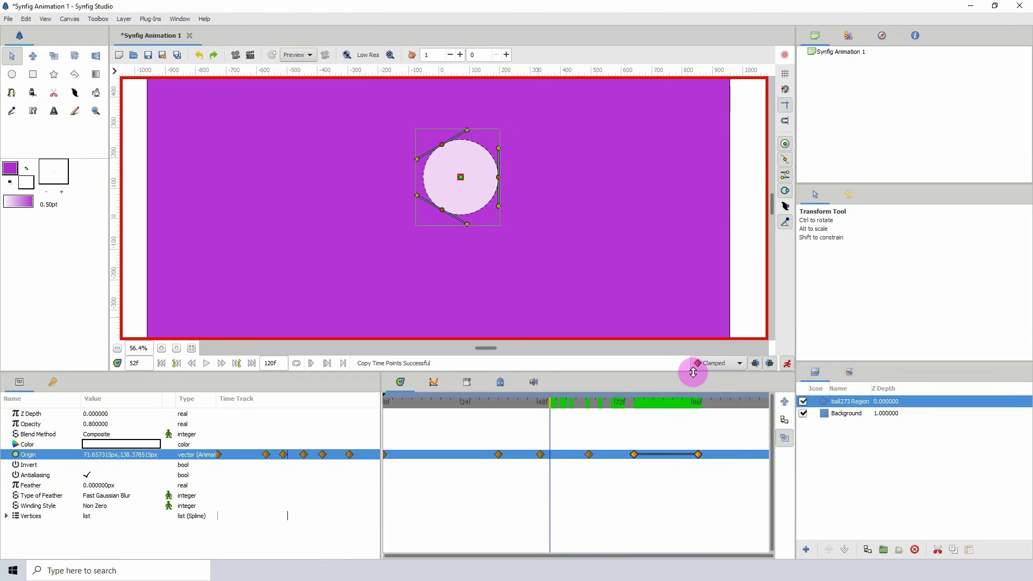
{"action": "left_click_drag", "start_coordinate": [698, 455], "coordinate": [681, 478]}
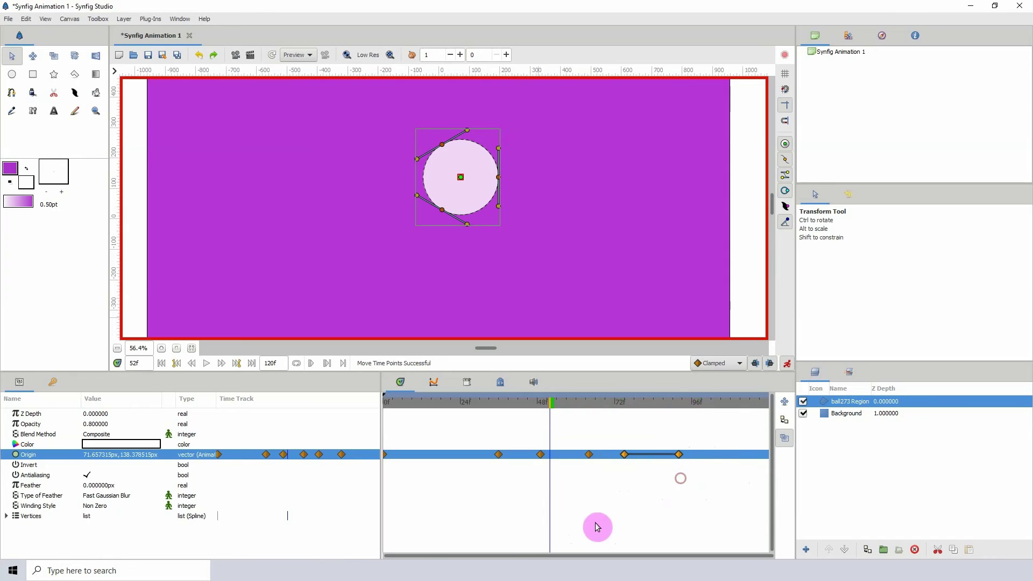
- Delete the 'ball273 Region' layer, rewind to frame 0, and switch animation mode off
{"action": "left_click", "coordinate": [913, 551]}
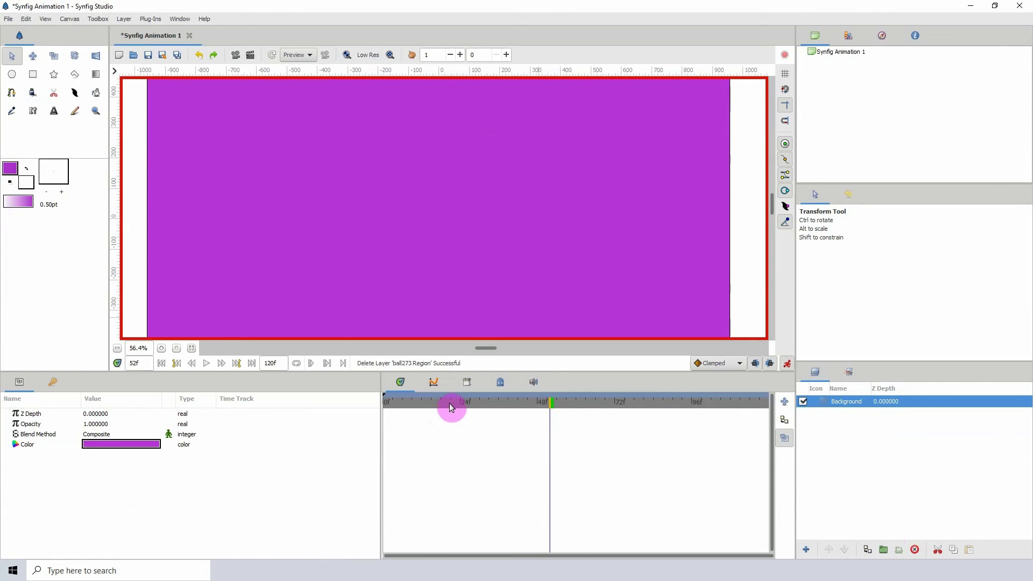
{"action": "left_click_drag", "start_coordinate": [449, 404], "coordinate": [392, 407]}
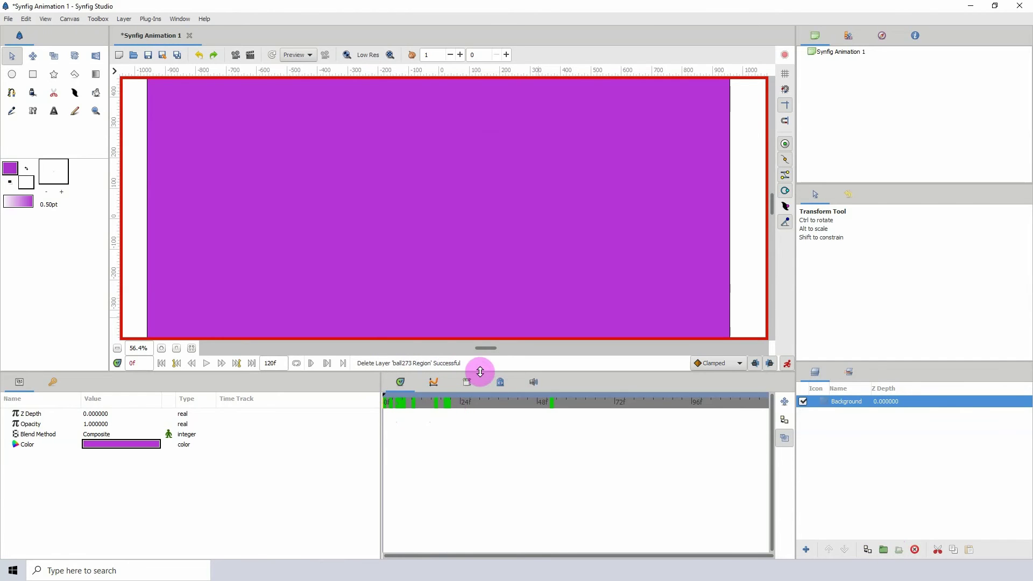
{"action": "left_click_drag", "start_coordinate": [480, 372], "coordinate": [475, 431]}
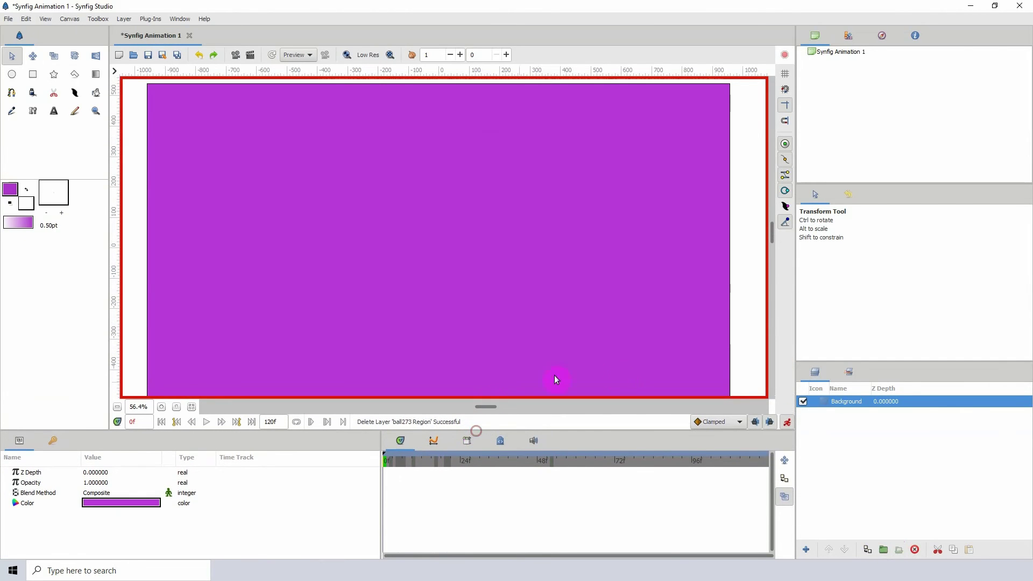
{"action": "left_click", "coordinate": [788, 424]}
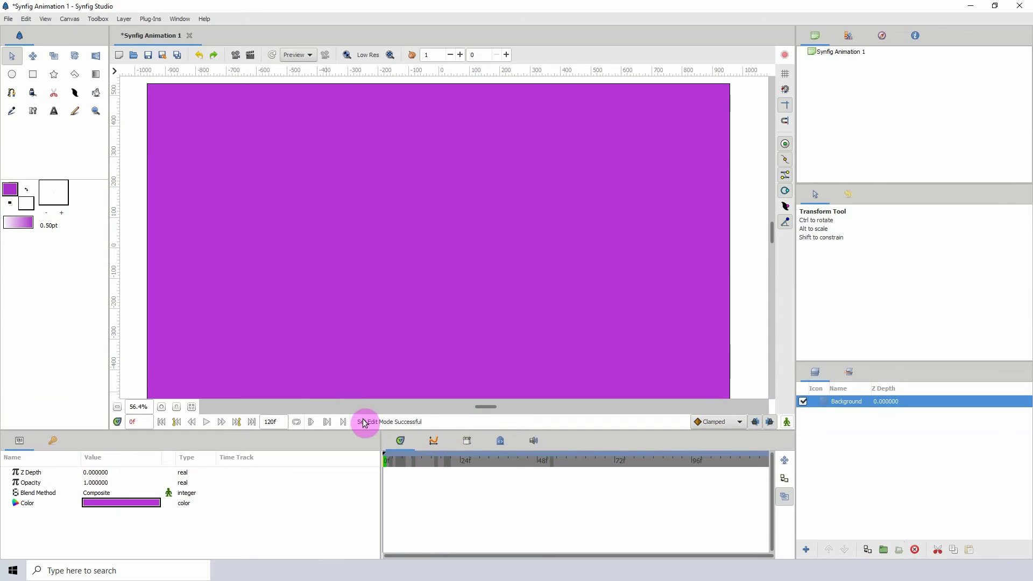
{"action": "left_click_drag", "start_coordinate": [456, 429], "coordinate": [456, 420]}
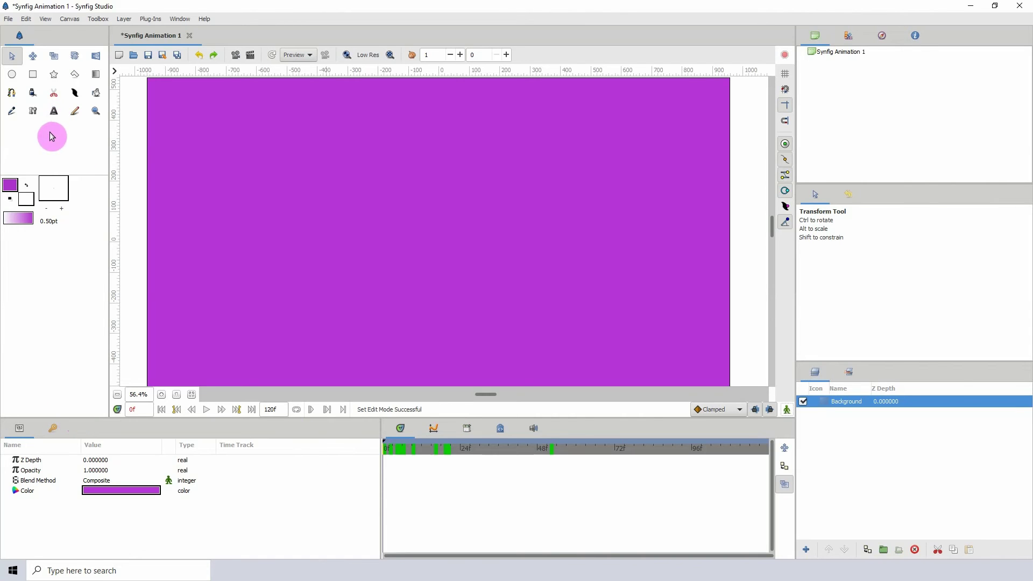
- Create a white text layer reading 'Hello' on the purple canvas
{"action": "left_click", "coordinate": [54, 113]}
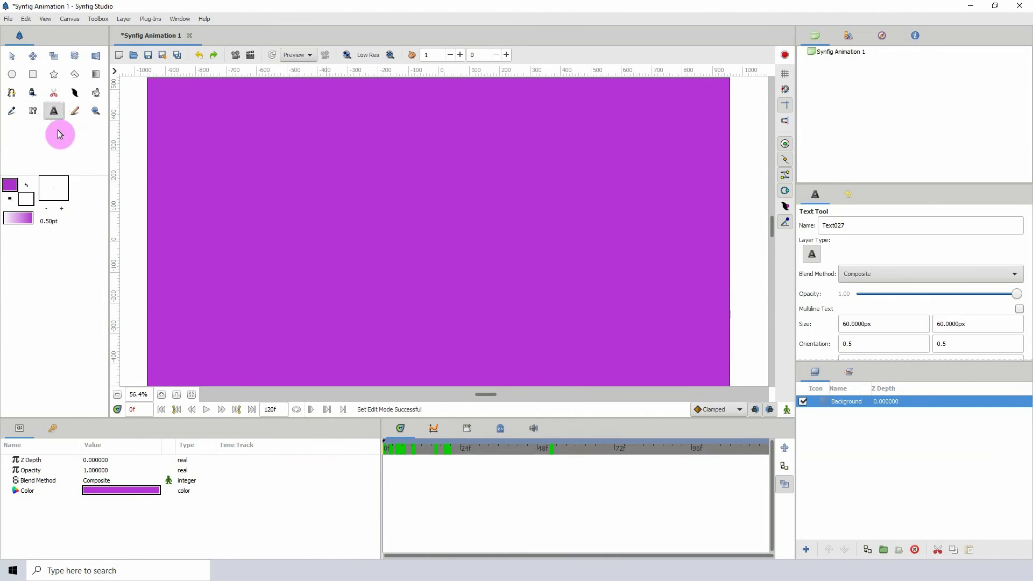
{"action": "left_click", "coordinate": [329, 229]}
{"action": "key", "text": "Caps_Lock"}
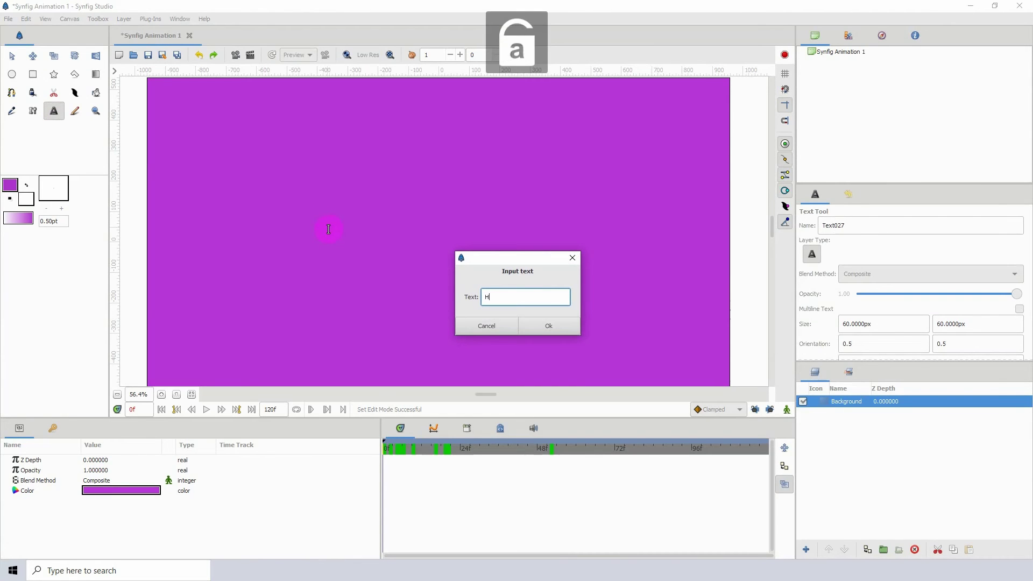
{"action": "type", "text": "Hello"}
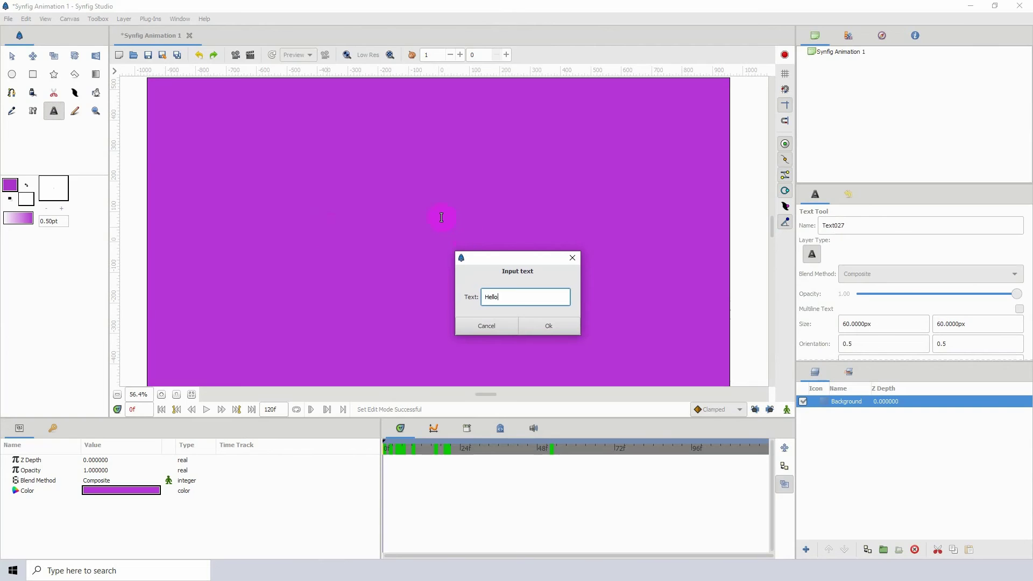
{"action": "left_click", "coordinate": [541, 336]}
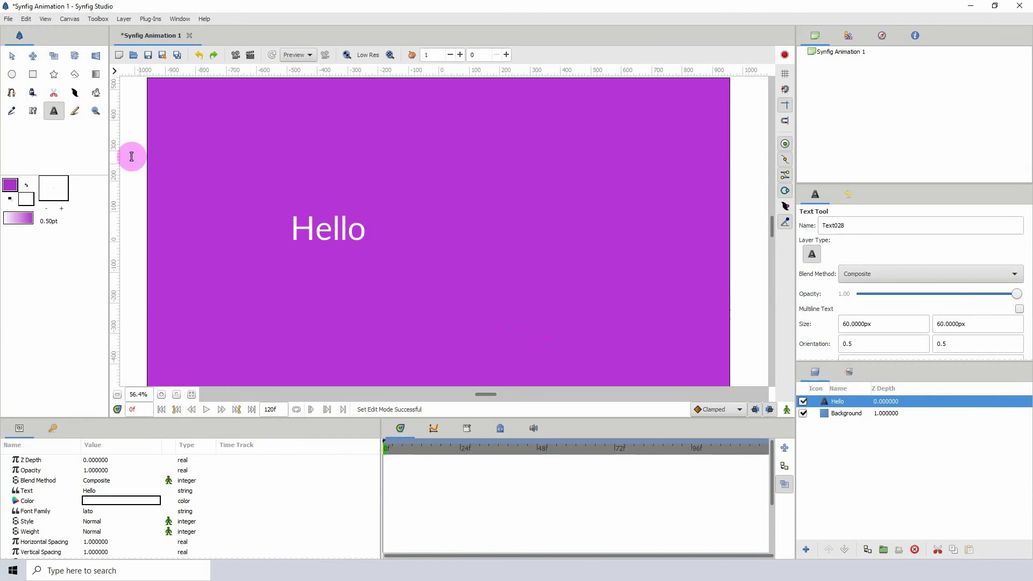
- Enlarge the Hello text to about 218px and recentre it near the canvas middle
{"action": "left_click", "coordinate": [13, 56]}
{"action": "left_click_drag", "start_coordinate": [329, 233], "coordinate": [467, 175]}
{"action": "left_click_drag", "start_coordinate": [401, 242], "coordinate": [452, 234]}
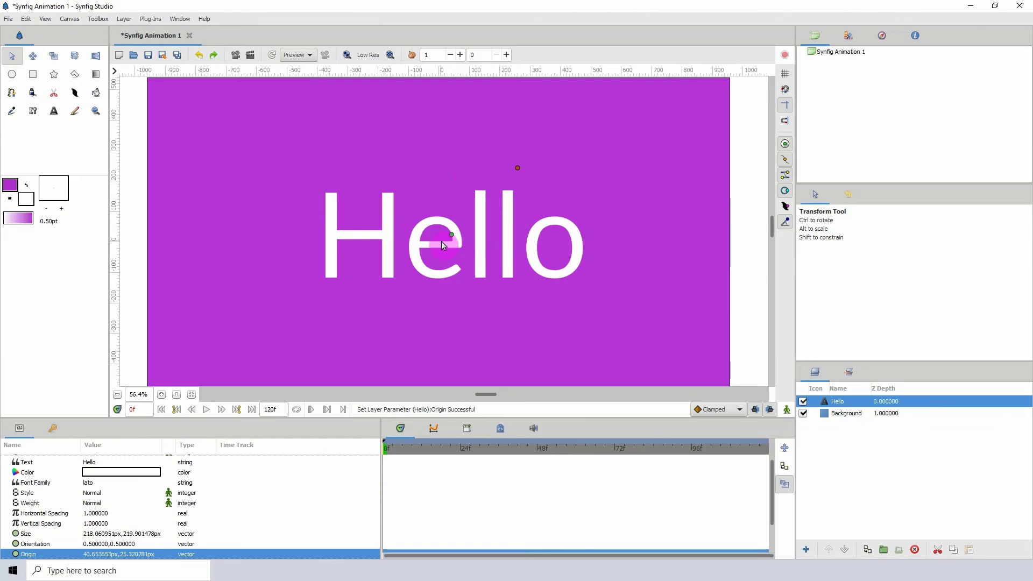
{"action": "left_click_drag", "start_coordinate": [209, 423], "coordinate": [211, 380]}
- Change the Hello text's Font Family to MV Boli
{"action": "left_click", "coordinate": [61, 452]}
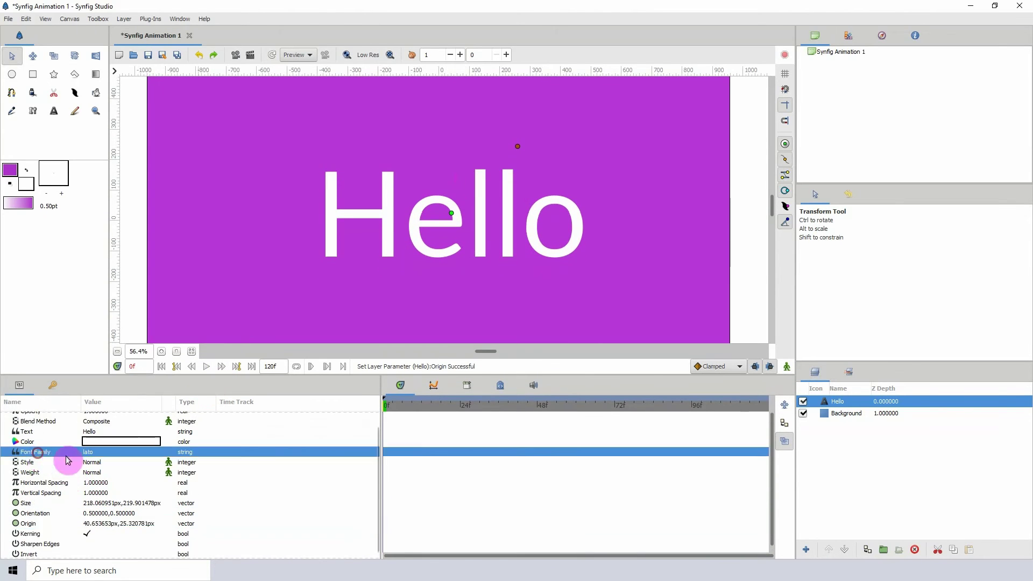
{"action": "left_click", "coordinate": [112, 458]}
{"action": "left_click", "coordinate": [185, 457]}
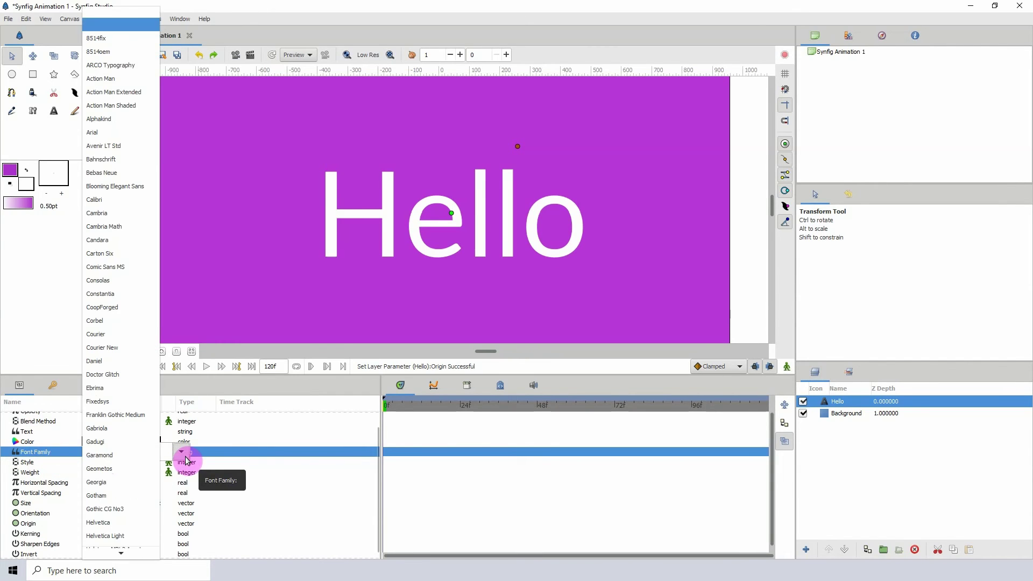
{"action": "scroll", "coordinate": [134, 207], "scroll_direction": "down", "scroll_amount": 4}
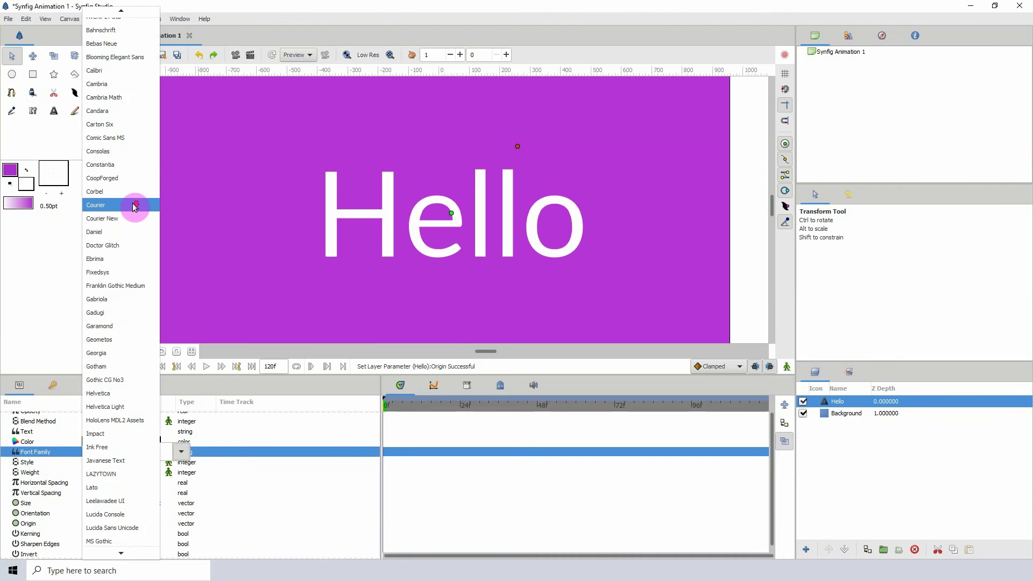
{"action": "scroll", "coordinate": [134, 207], "scroll_direction": "down", "scroll_amount": 7}
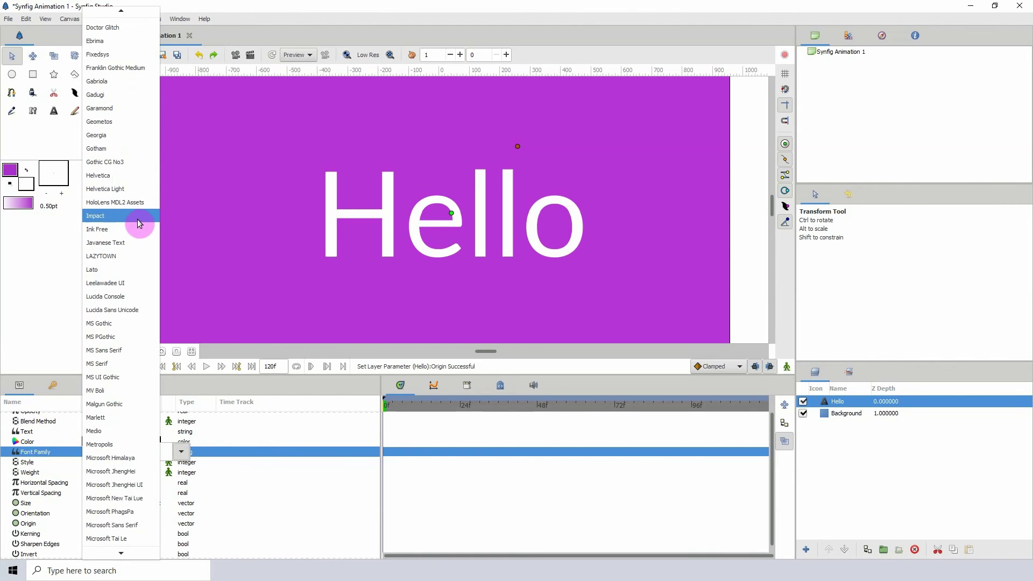
{"action": "scroll", "coordinate": [137, 228], "scroll_direction": "down", "scroll_amount": 1}
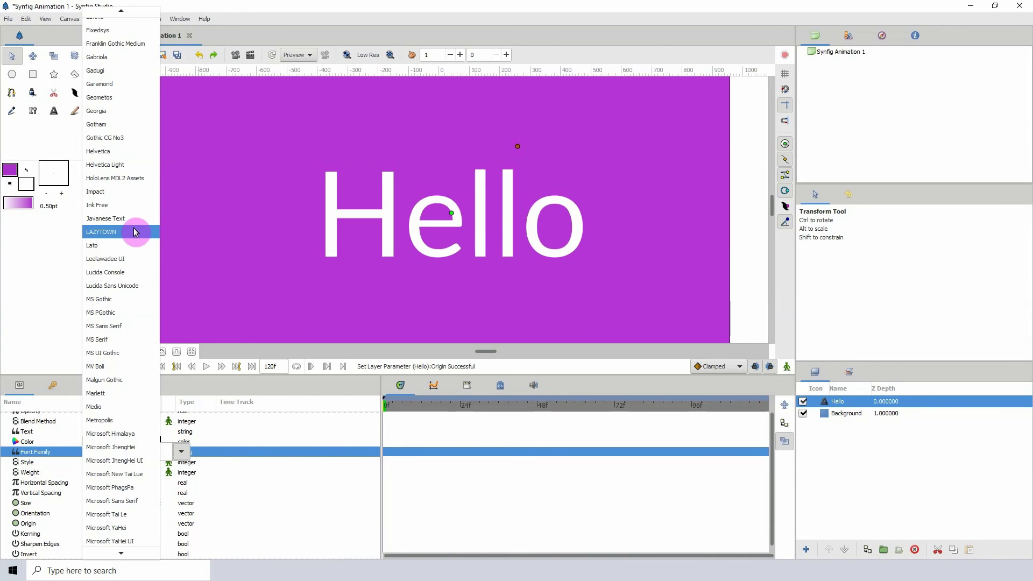
{"action": "scroll", "coordinate": [136, 232], "scroll_direction": "down", "scroll_amount": 1}
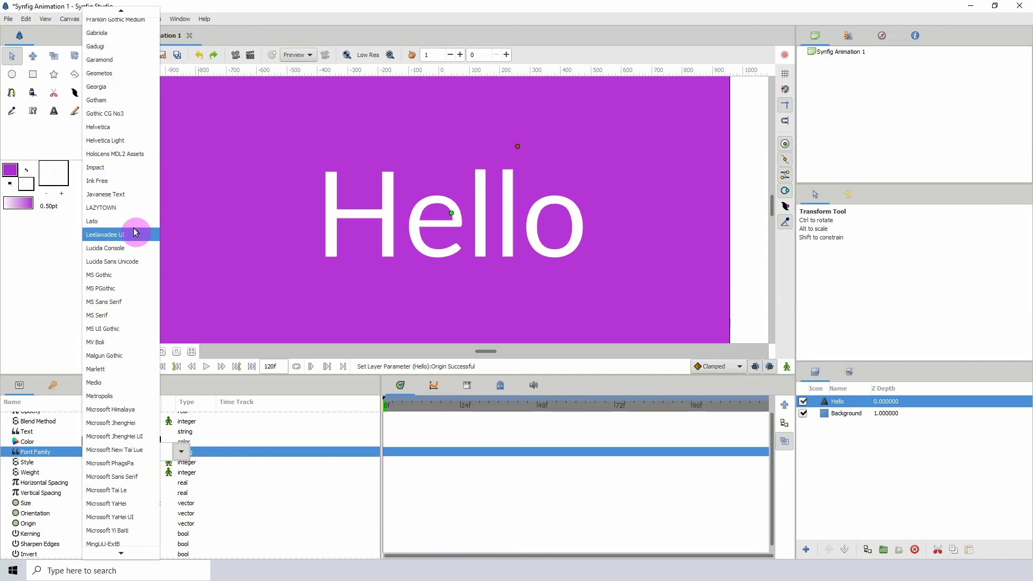
{"action": "scroll", "coordinate": [135, 231], "scroll_direction": "down", "scroll_amount": 4}
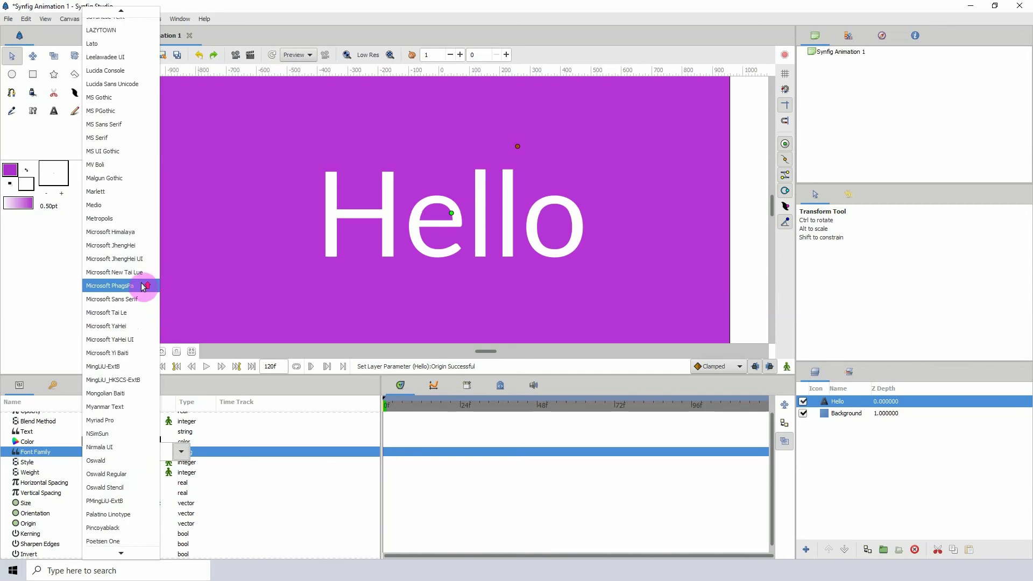
{"action": "left_click", "coordinate": [126, 253]}
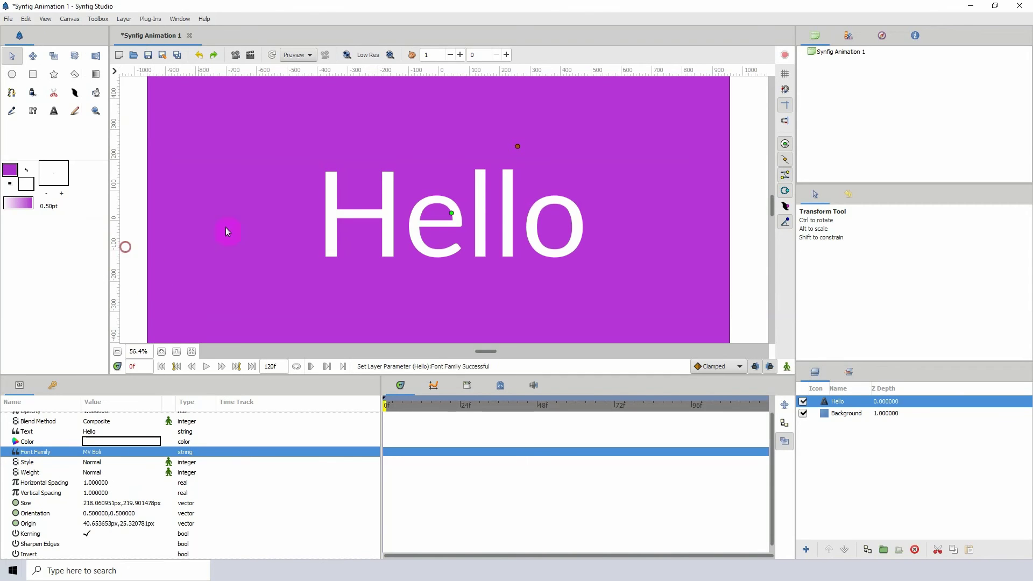
- Try Doctor Glitch, then settle on Action Man Shaded as the font family
{"action": "left_click", "coordinate": [107, 457]}
{"action": "left_click", "coordinate": [182, 451]}
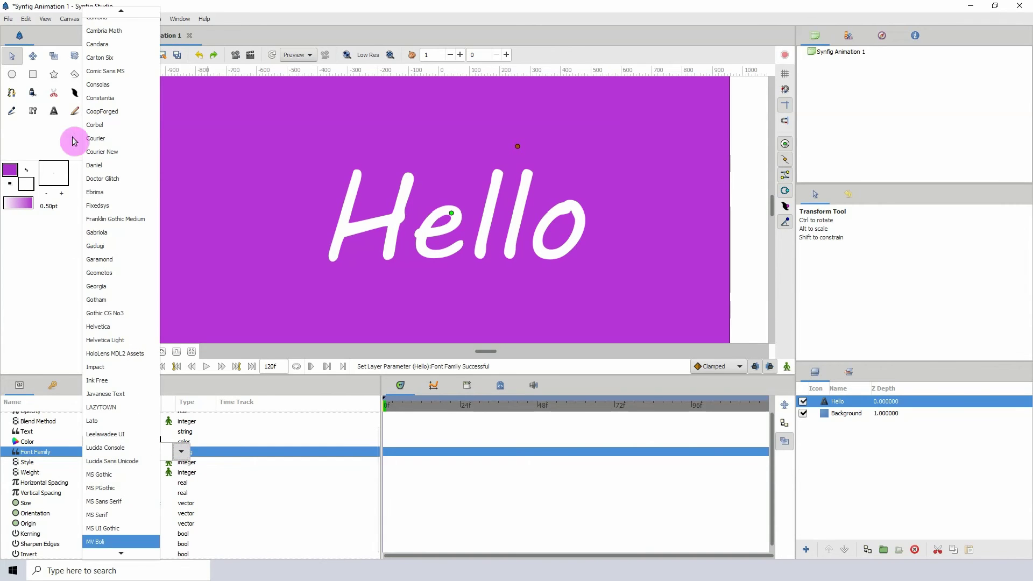
{"action": "left_click", "coordinate": [114, 179]}
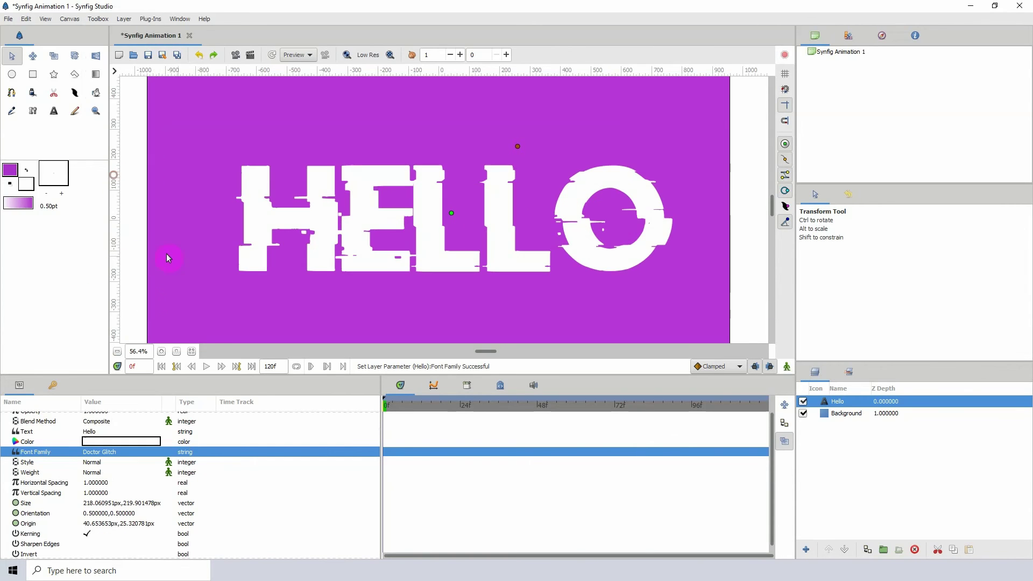
{"action": "left_click", "coordinate": [104, 452]}
{"action": "left_click", "coordinate": [181, 452]}
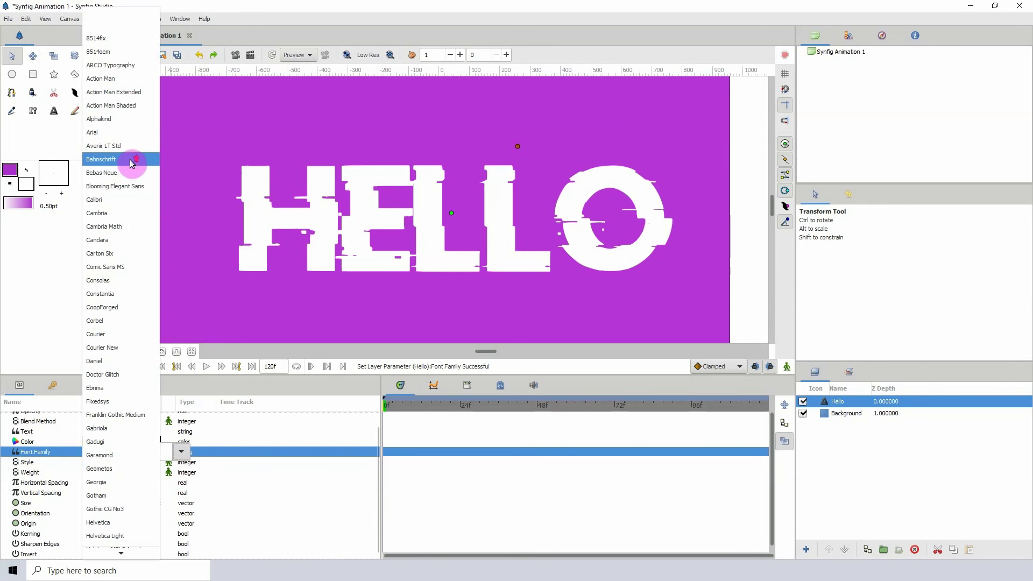
{"action": "left_click", "coordinate": [115, 105]}
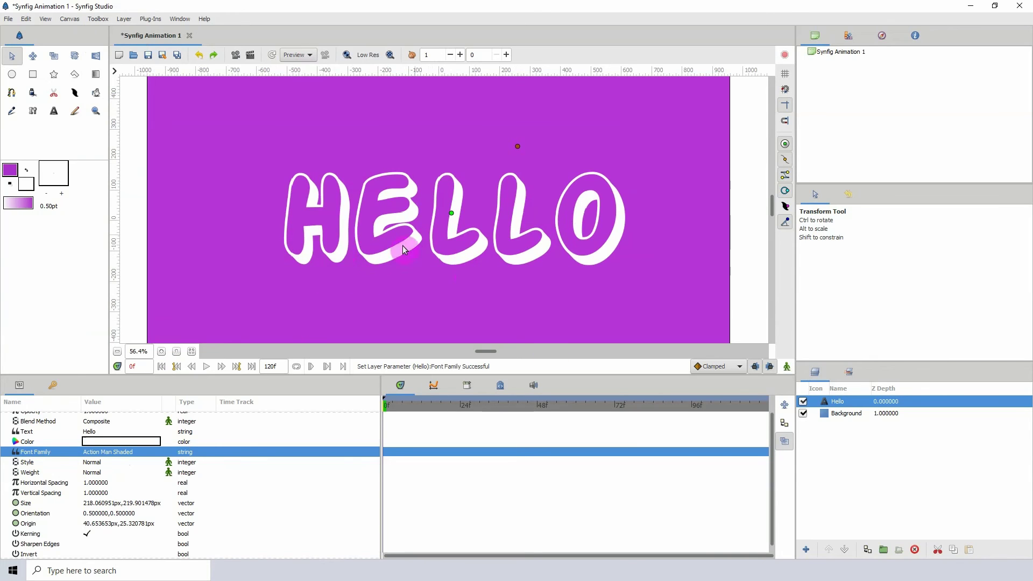
- Delete the Hello text layer and show the sound timeline panel
{"action": "left_click", "coordinate": [915, 549]}
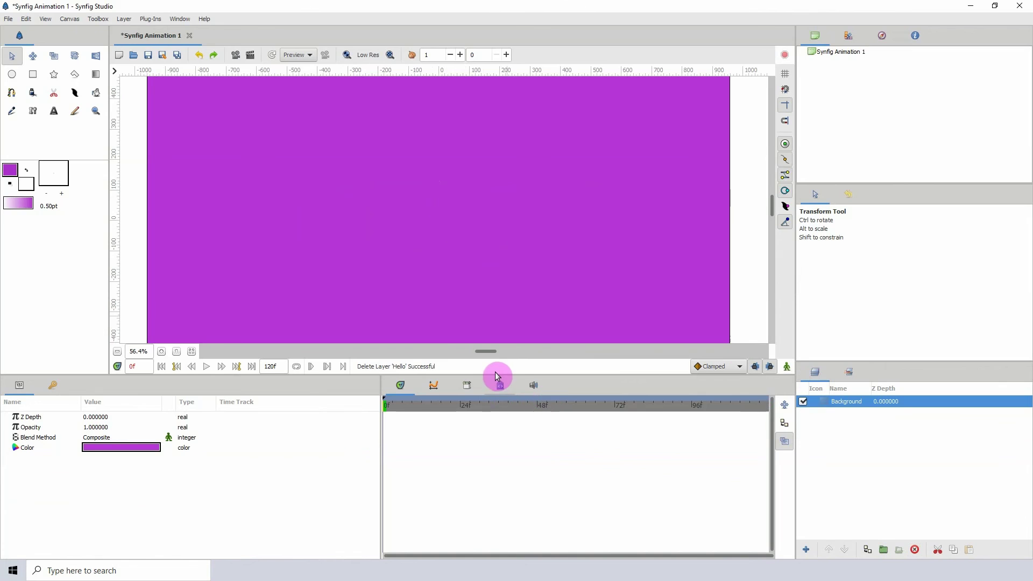
{"action": "left_click_drag", "start_coordinate": [495, 384], "coordinate": [500, 434]}
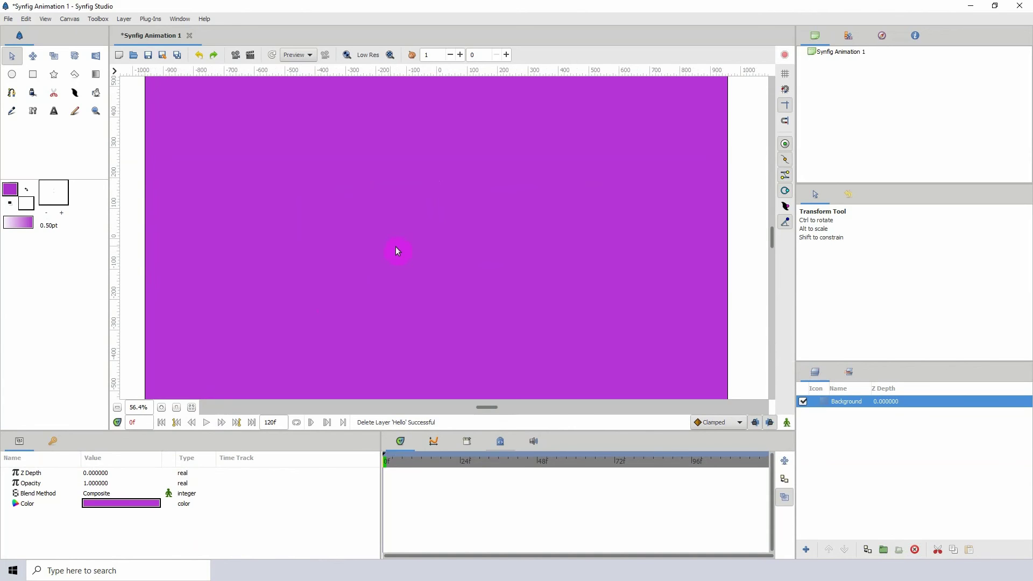
{"action": "left_click", "coordinate": [534, 442]}
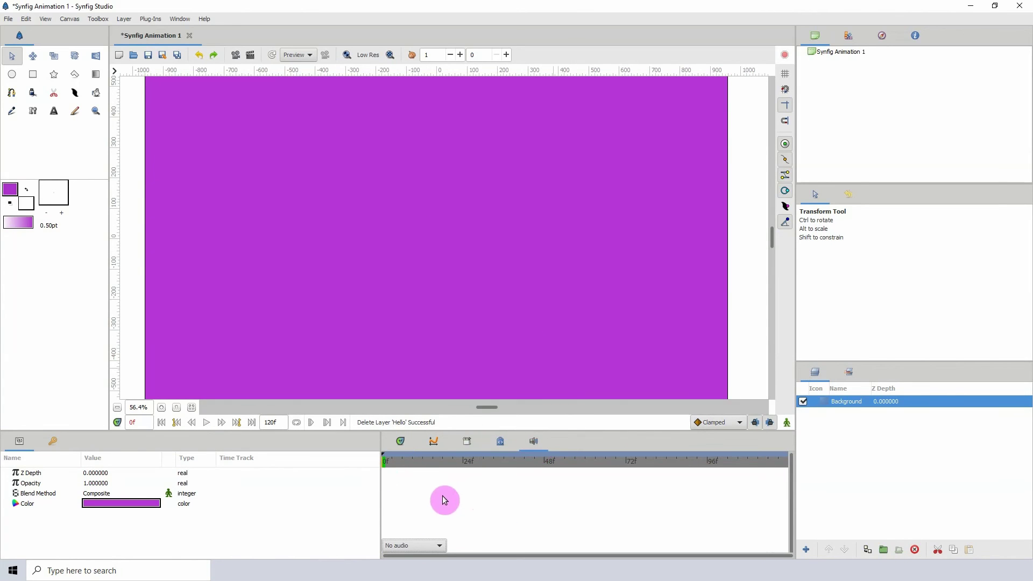
- Add a sound layer loading organ_1.wav from the Beats folder
{"action": "right_click", "coordinate": [871, 409]}
{"action": "mouse_move", "coordinate": [893, 147]}
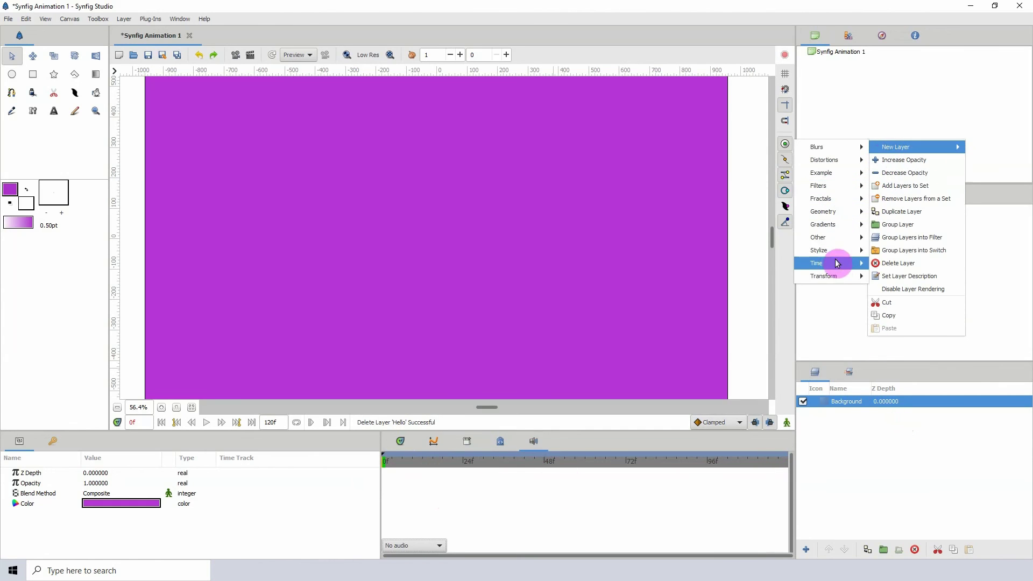
{"action": "mouse_move", "coordinate": [828, 241]}
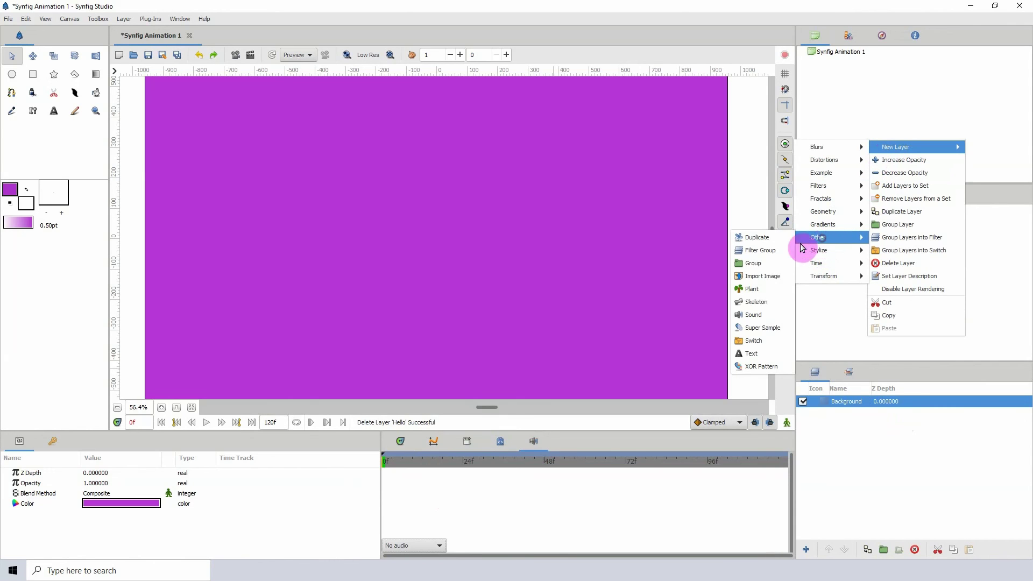
{"action": "left_click", "coordinate": [754, 312]}
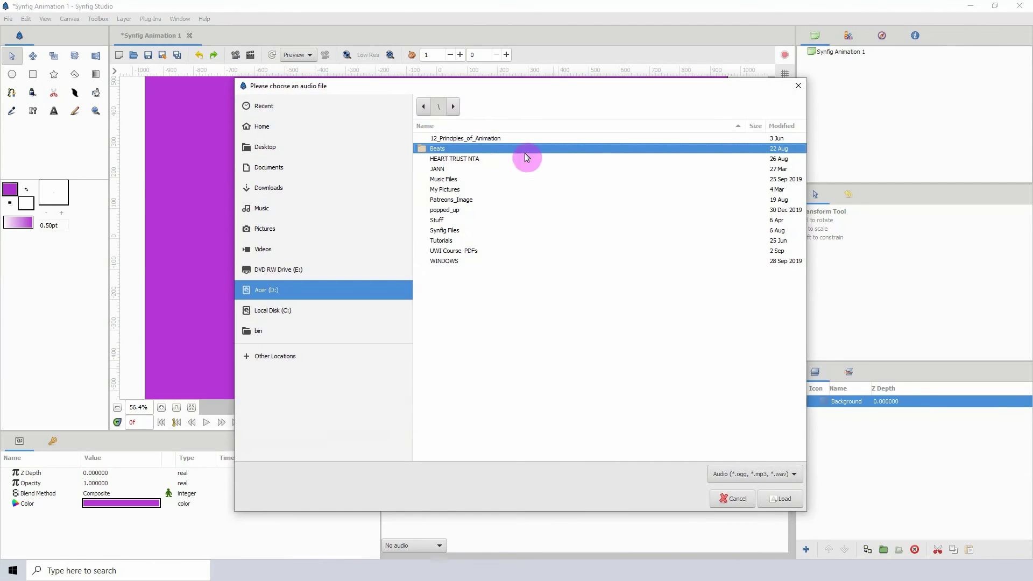
{"action": "left_click", "coordinate": [445, 147]}
{"action": "left_click", "coordinate": [444, 179]}
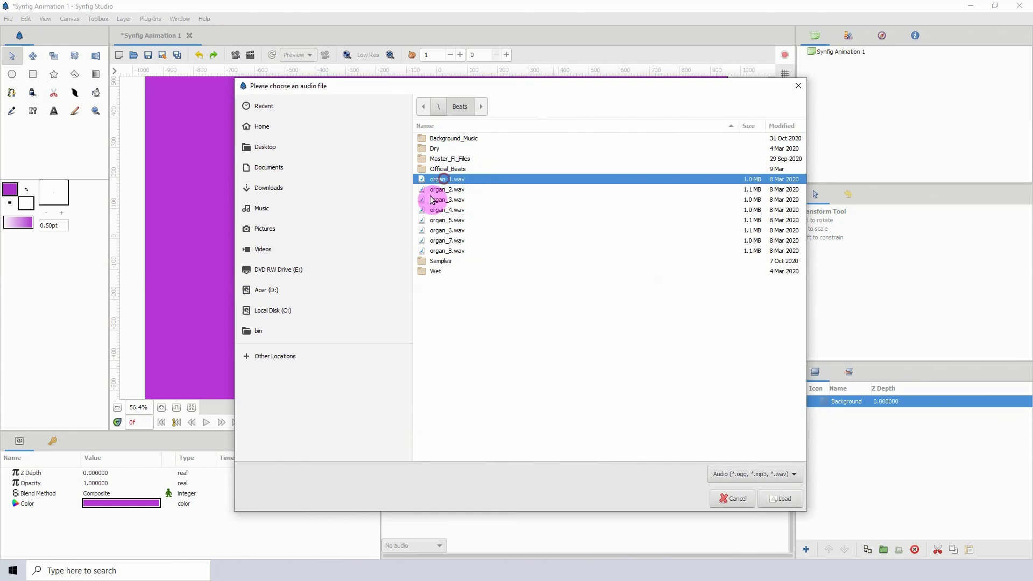
{"action": "left_click", "coordinate": [781, 498]}
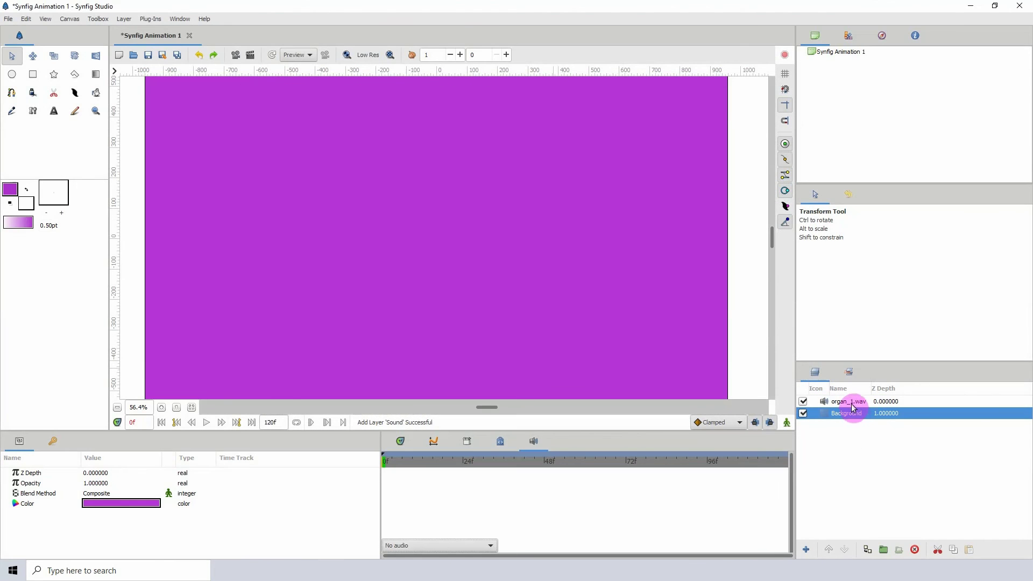
- Add a second sound layer loading organ_8.wav from the Beats folder
{"action": "right_click", "coordinate": [842, 402]}
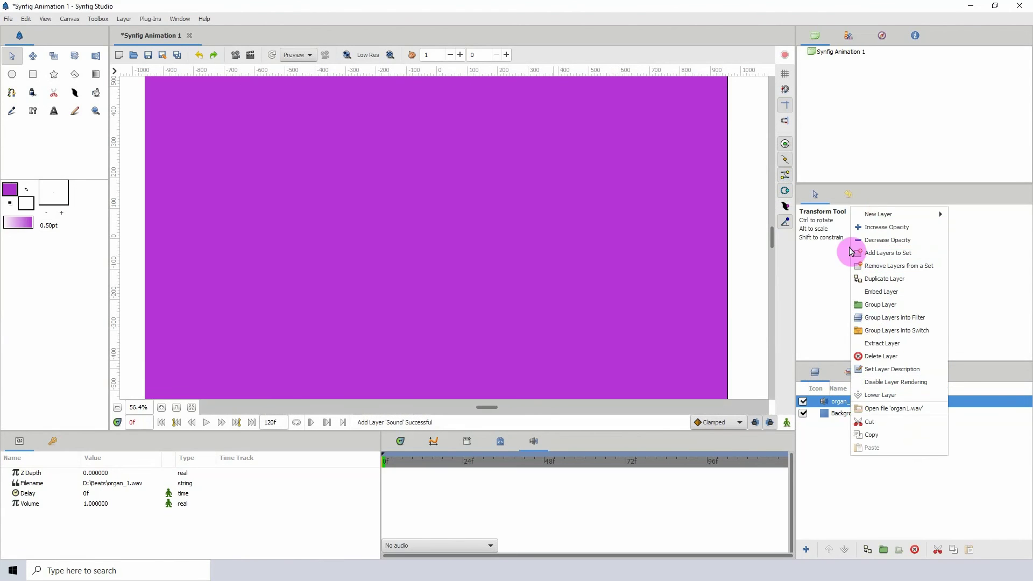
{"action": "mouse_move", "coordinate": [875, 214]}
{"action": "mouse_move", "coordinate": [812, 312]}
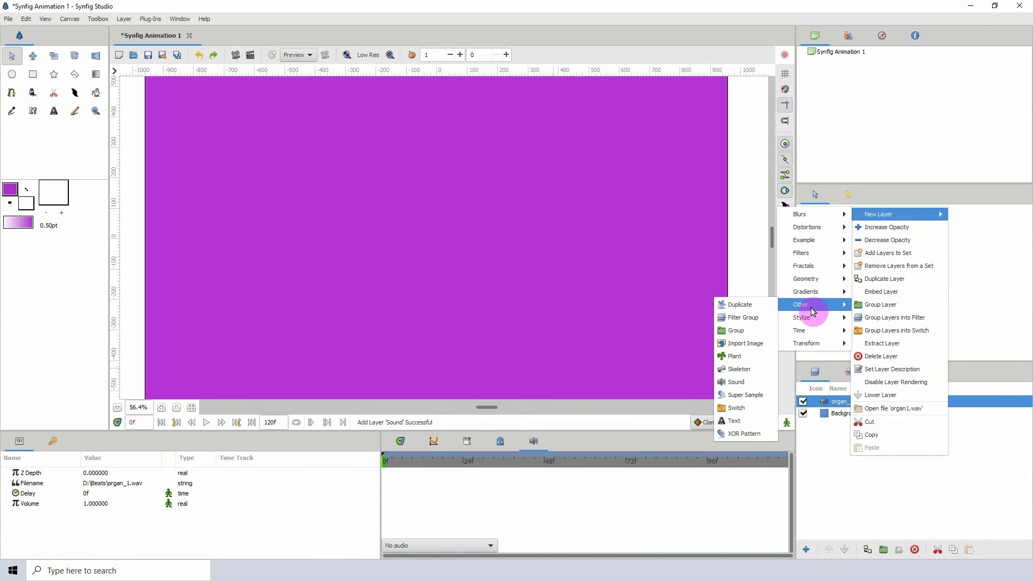
{"action": "left_click", "coordinate": [747, 381]}
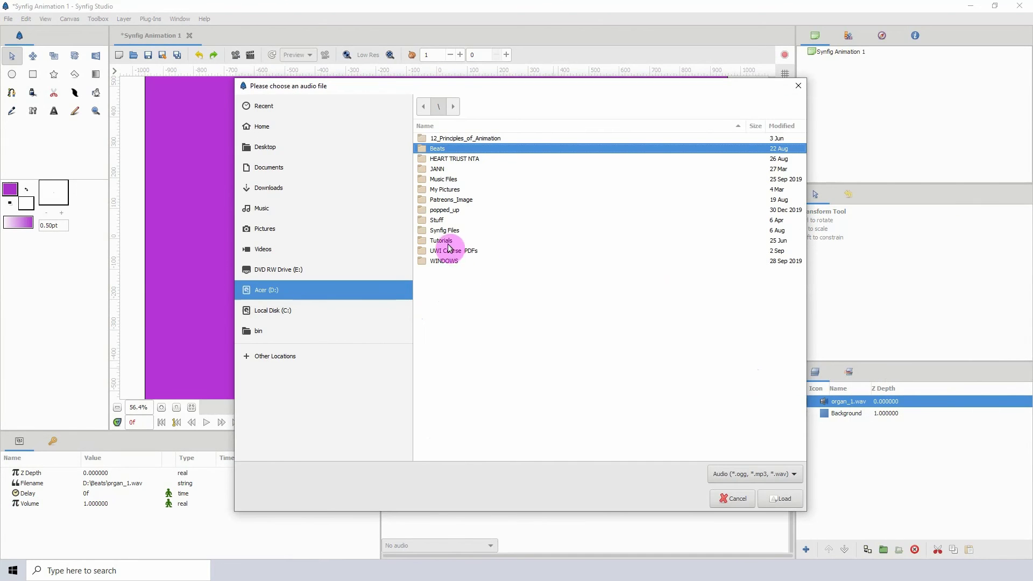
{"action": "double_click", "coordinate": [437, 149]}
{"action": "left_click", "coordinate": [437, 251]}
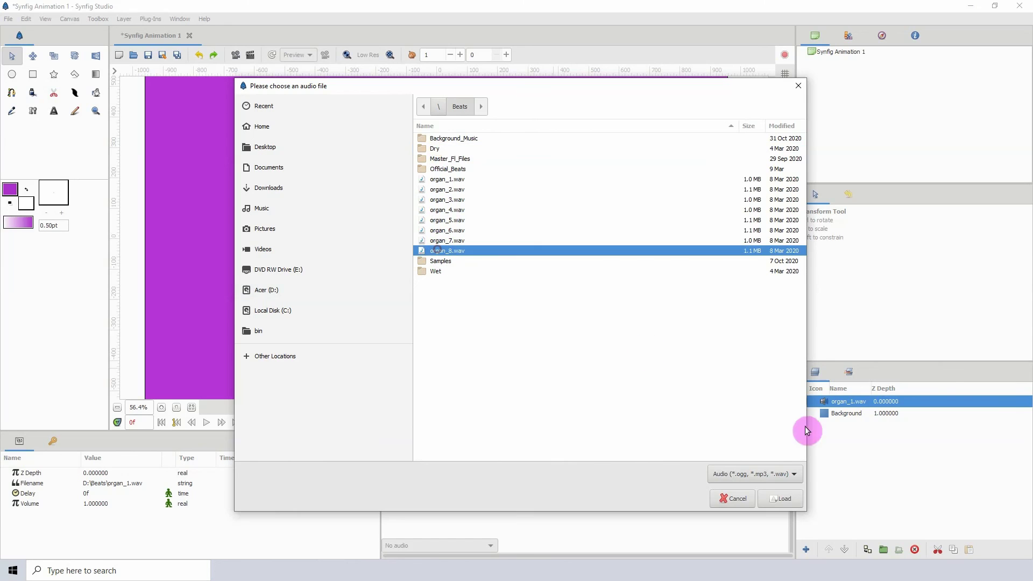
{"action": "left_click", "coordinate": [779, 499]}
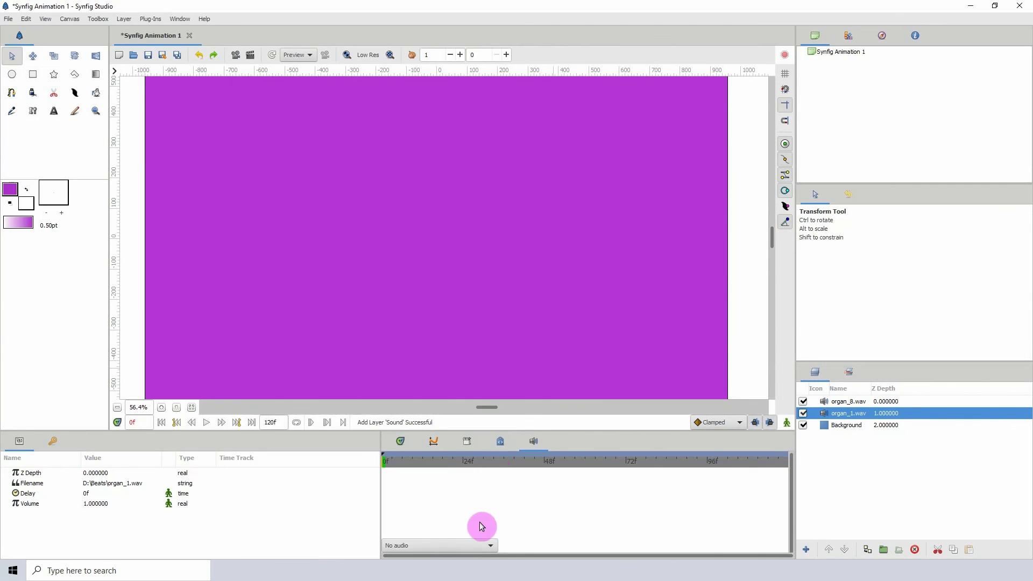
- Give the bottom panels more room and toggle selection between the organ_8 and organ_1 layers
{"action": "left_click_drag", "start_coordinate": [494, 430], "coordinate": [492, 401]}
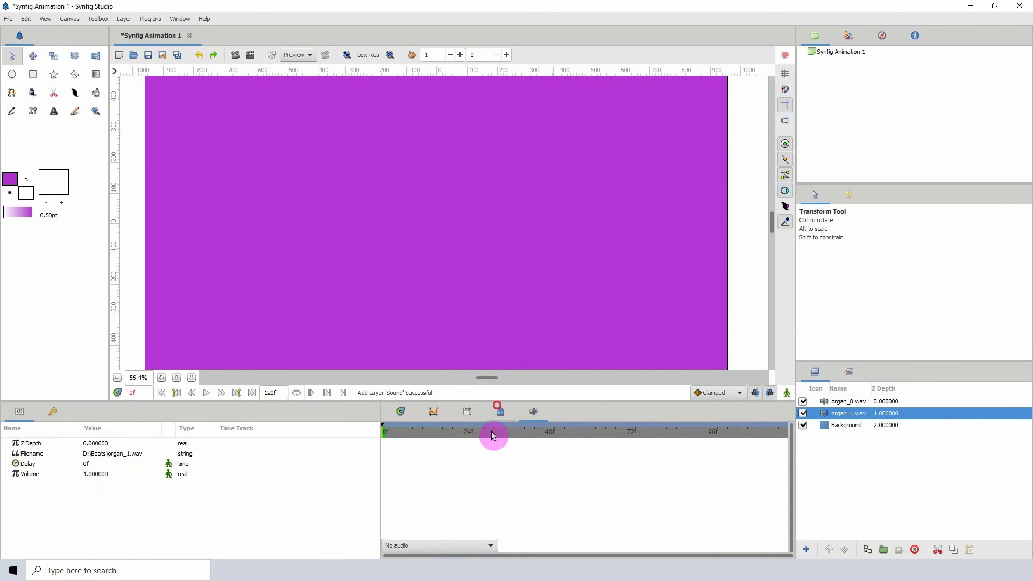
{"action": "left_click", "coordinate": [850, 401]}
{"action": "left_click", "coordinate": [845, 413]}
{"action": "left_click", "coordinate": [845, 402]}
{"action": "left_click", "coordinate": [846, 414]}
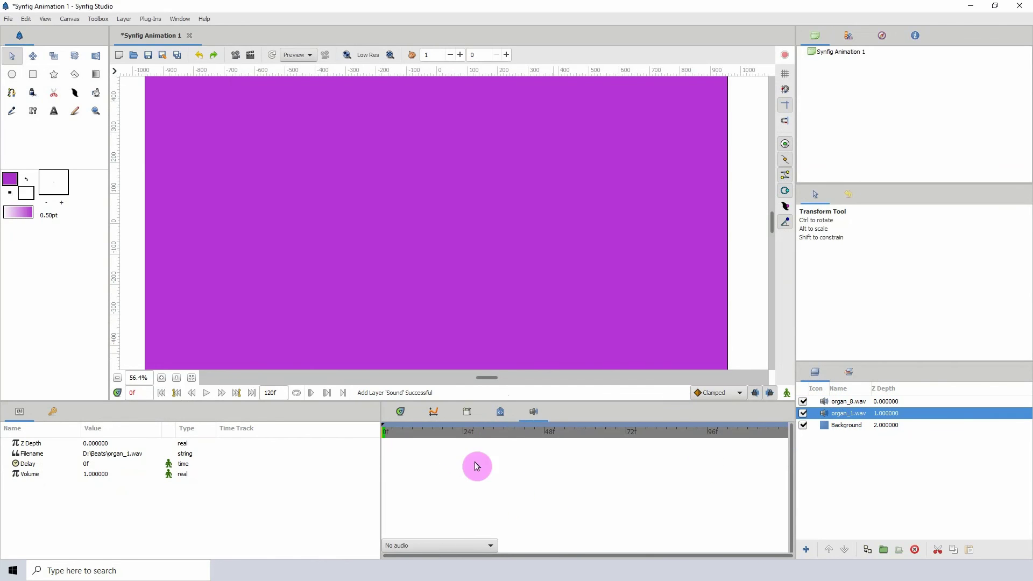
- Alternate the sound timeline between organ_1.wav and organ_8.wav, scrubbing to frame 20, ending on organ_8.wav
{"action": "left_click", "coordinate": [417, 546]}
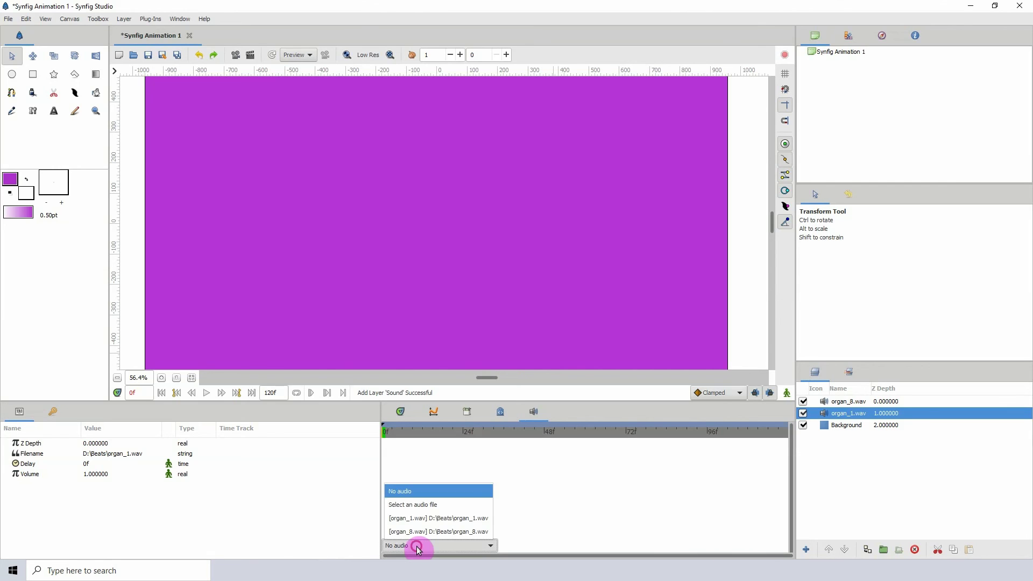
{"action": "left_click", "coordinate": [439, 520]}
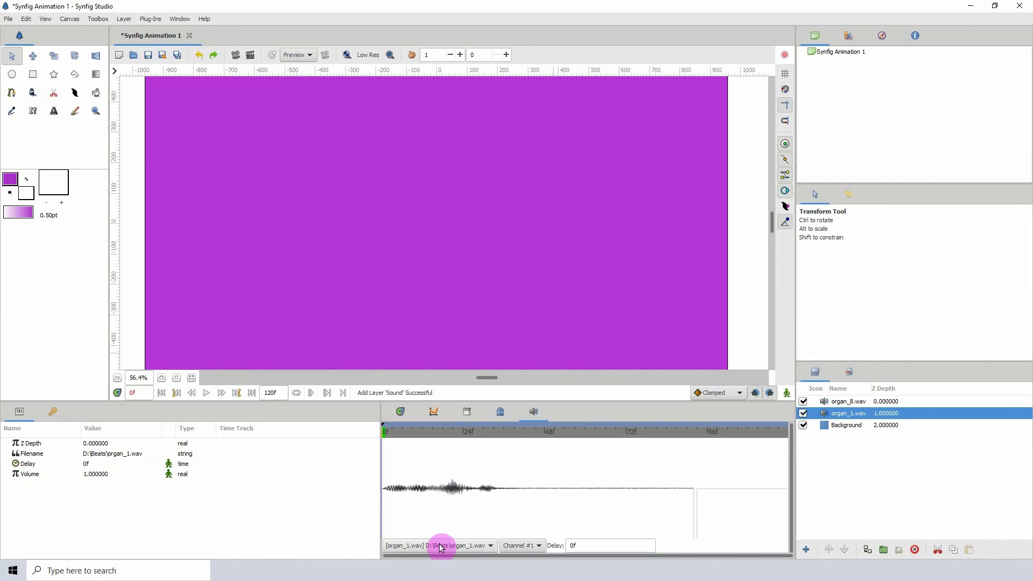
{"action": "left_click", "coordinate": [440, 548]}
{"action": "left_click", "coordinate": [438, 532]}
{"action": "left_click", "coordinate": [451, 549]}
{"action": "left_click", "coordinate": [448, 518]}
{"action": "left_click", "coordinate": [438, 545]}
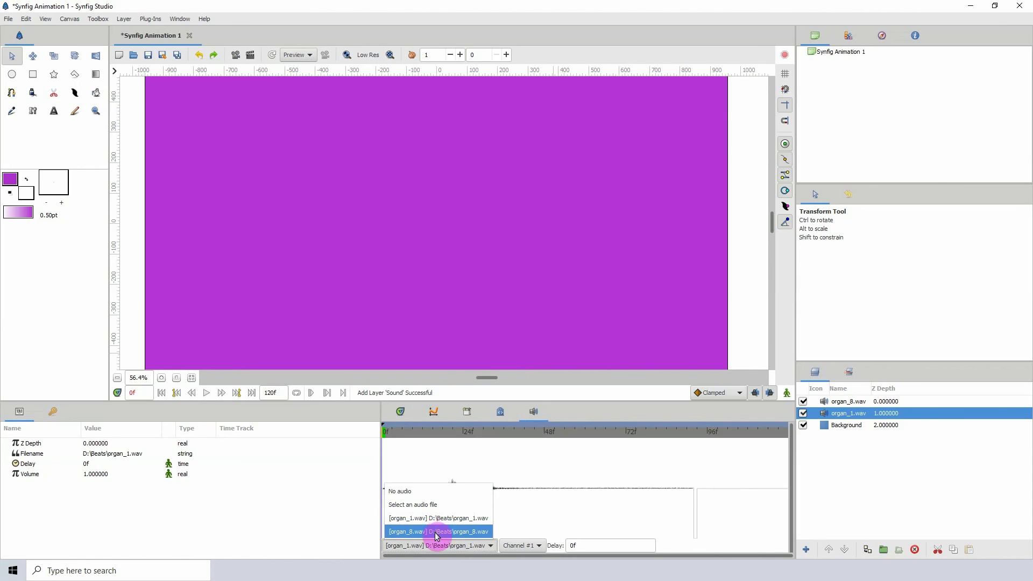
{"action": "left_click", "coordinate": [437, 531]}
{"action": "left_click_drag", "start_coordinate": [402, 433], "coordinate": [449, 434]}
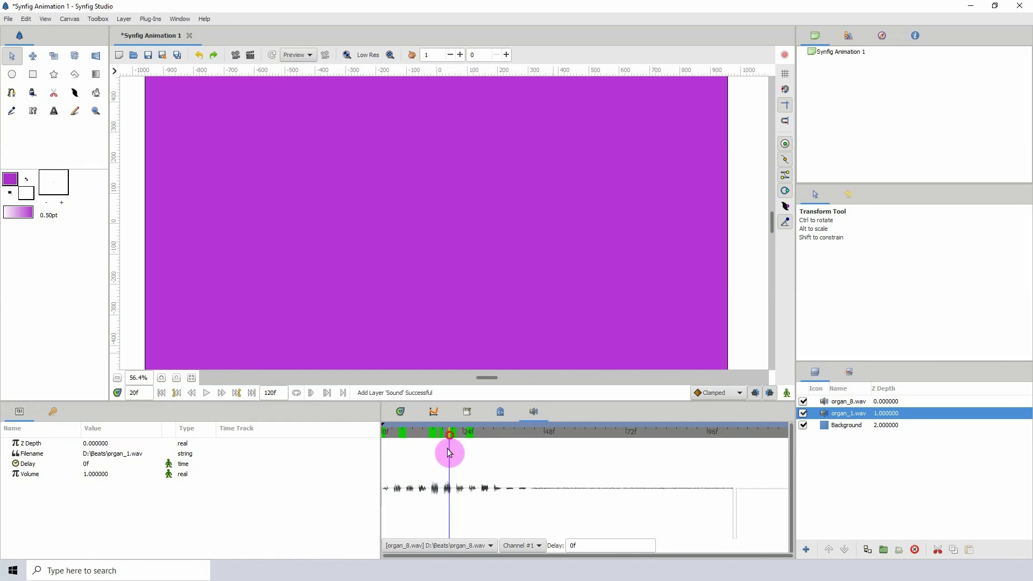
{"action": "left_click", "coordinate": [457, 544]}
{"action": "left_click", "coordinate": [450, 530]}
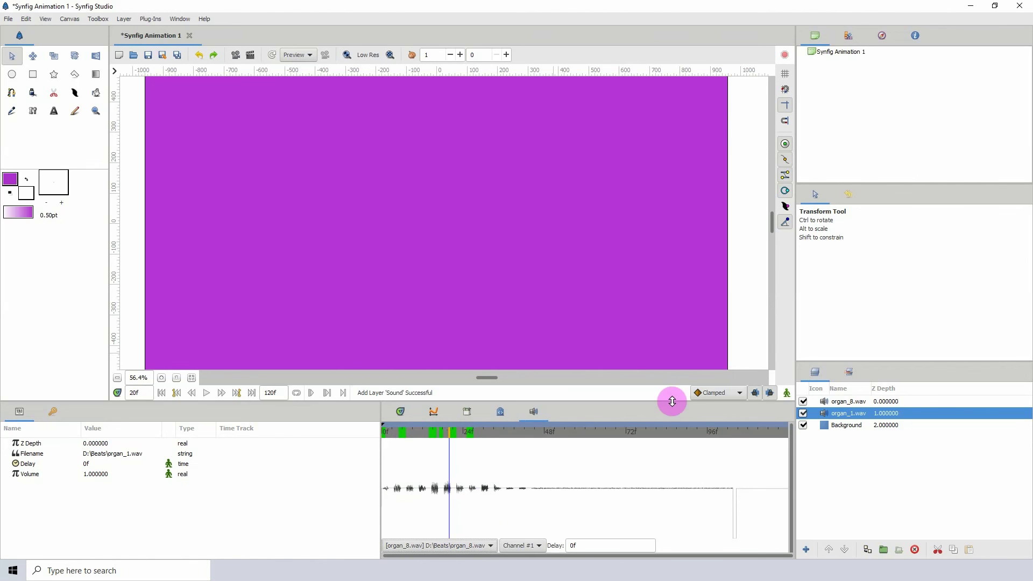
{"action": "left_click_drag", "start_coordinate": [418, 431], "coordinate": [433, 457]}
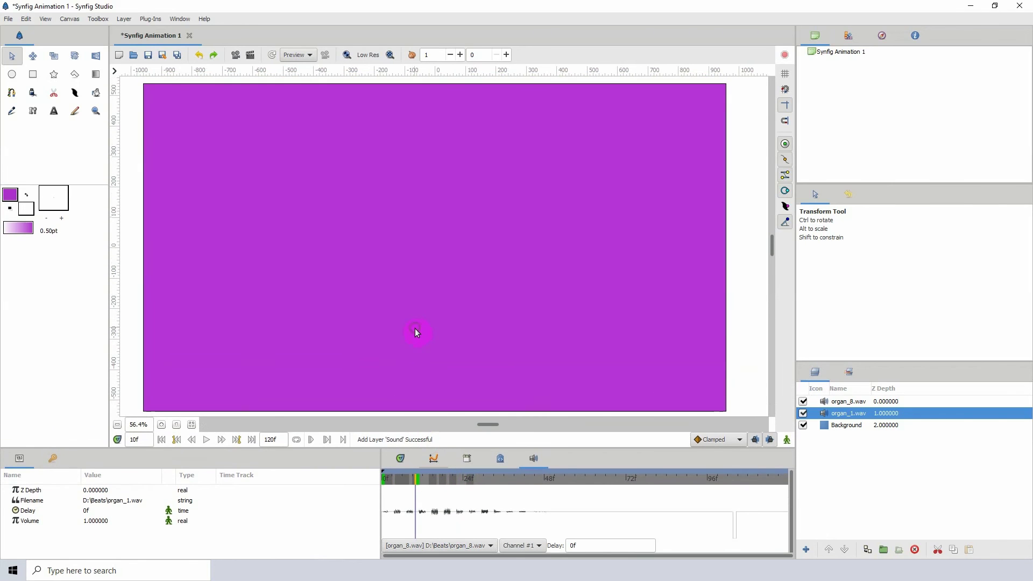